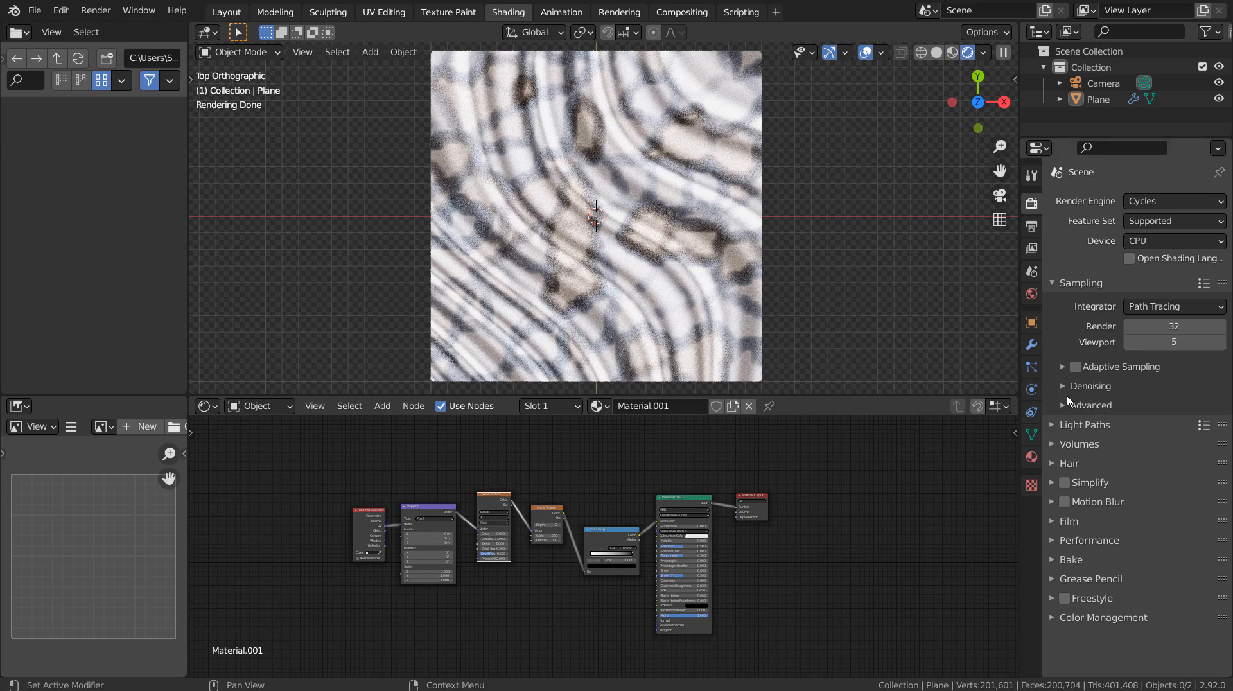
Examine the marble material's node chain from the Material Output back to the Texture Coordinate node in an enlarged node editor
left_click(810, 519)
key("ctrl+space")
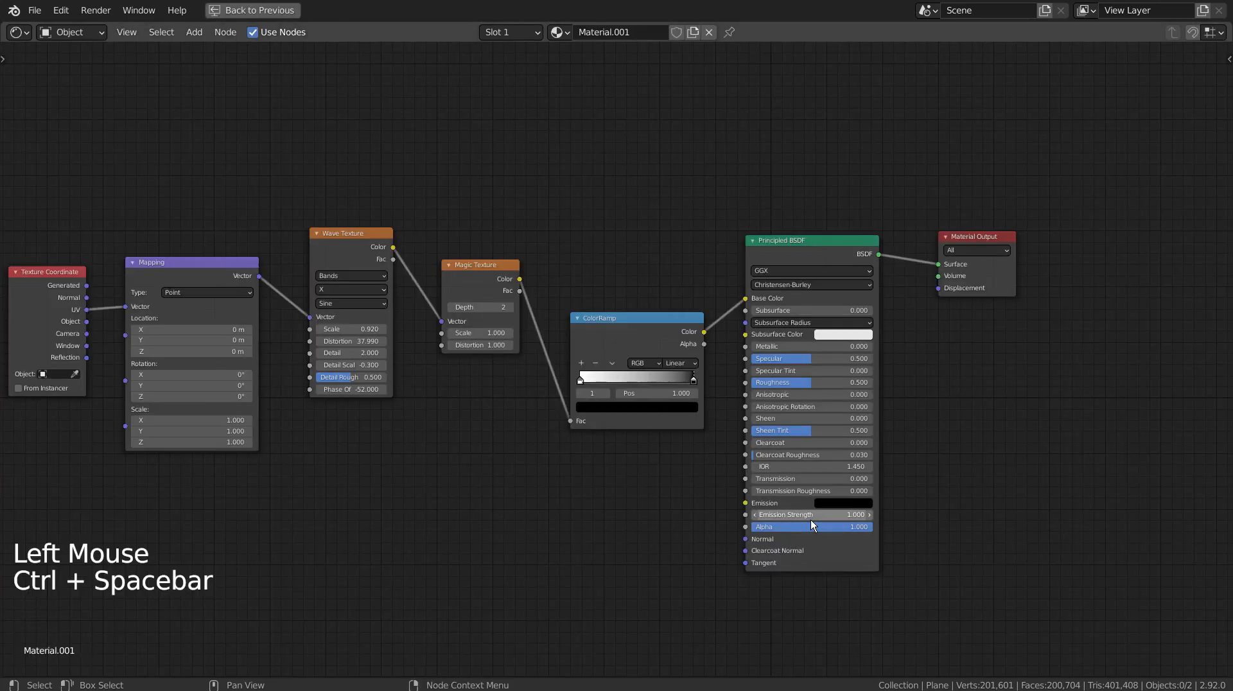
scroll(969, 411, "up", 2)
scroll(973, 396, "up", 4)
middle_click_drag(983, 398, 689, 359, "shift")
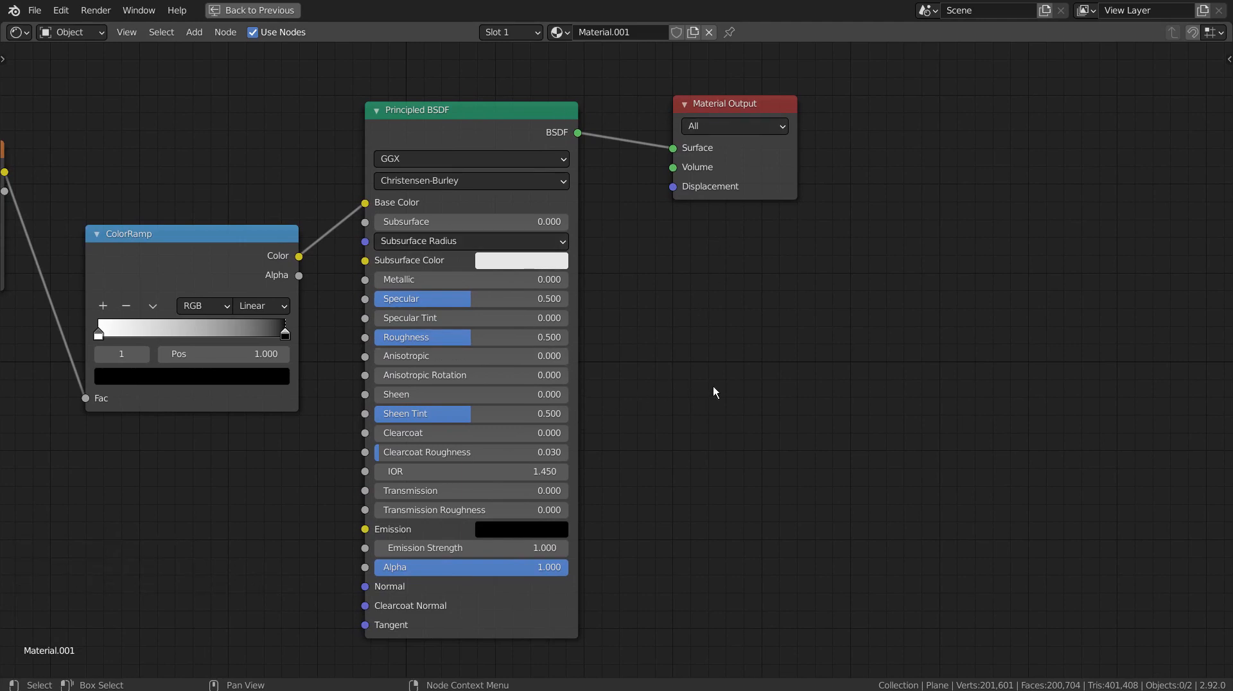
middle_click_drag(719, 386, 607, 361, "shift")
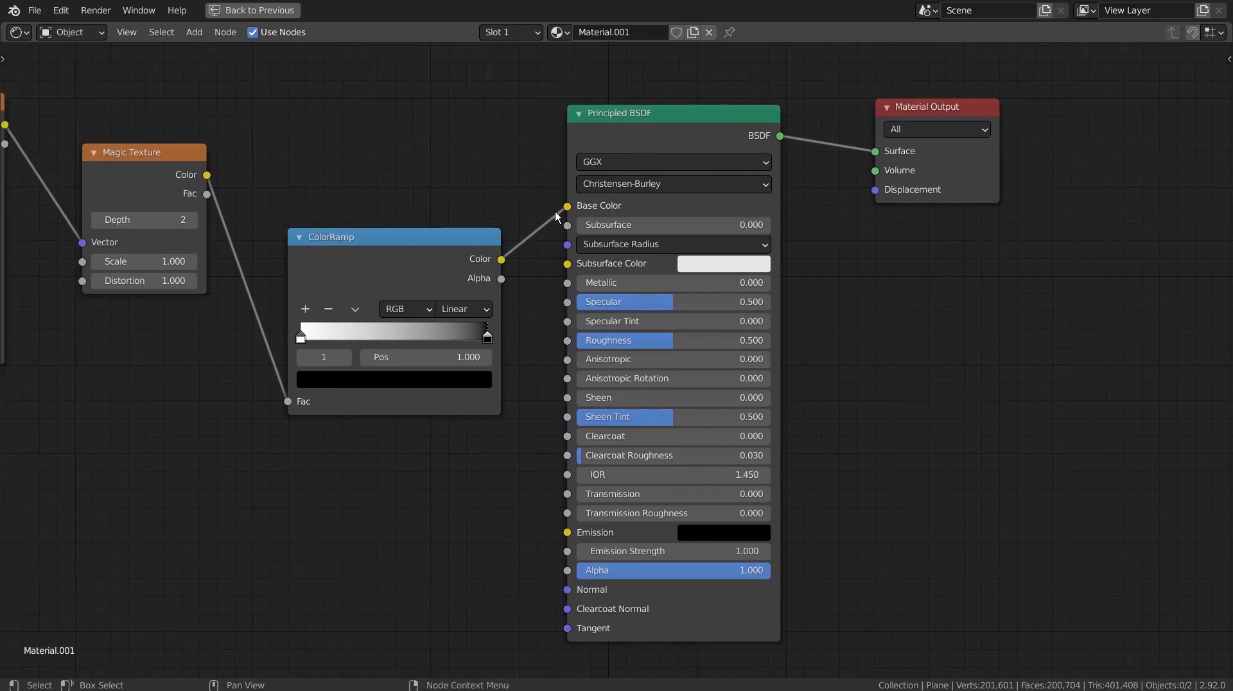
left_click_drag(555, 210, 555, 210)
mouse_move(488, 338)
left_mouse_down()
mouse_move(308, 336)
mouse_move(505, 348)
left_mouse_up()
middle_click_drag(281, 488, 562, 492, "shift")
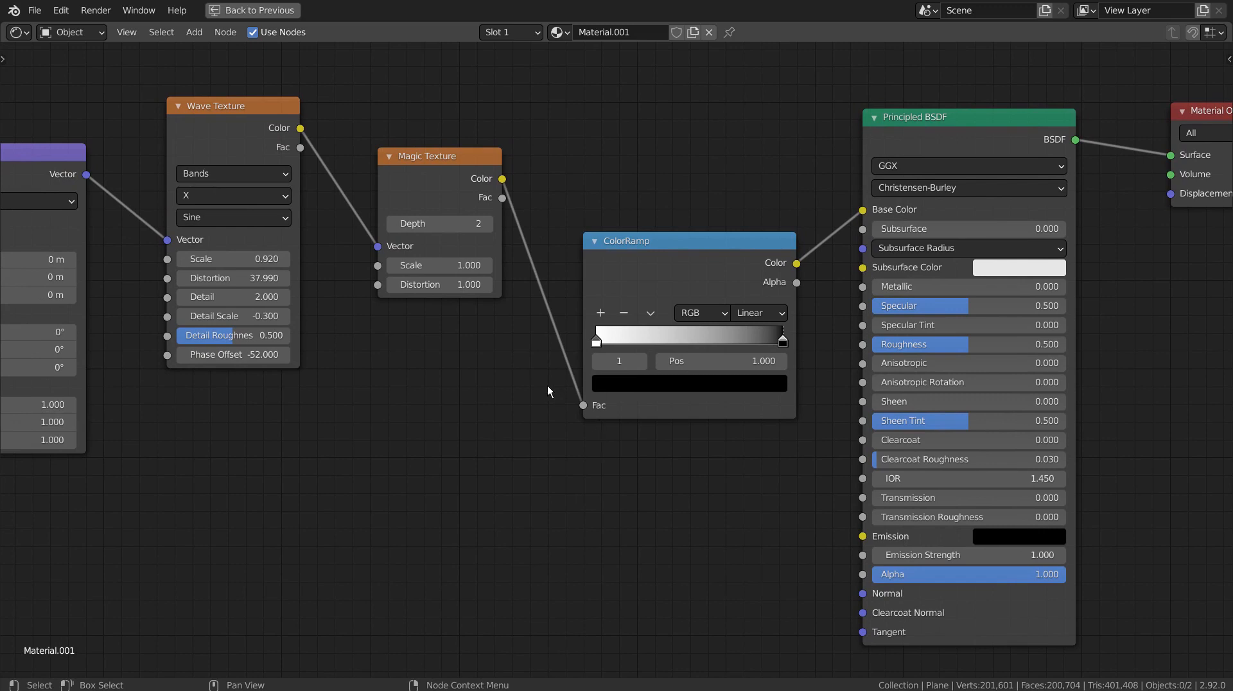
scroll(545, 385, "up", 2)
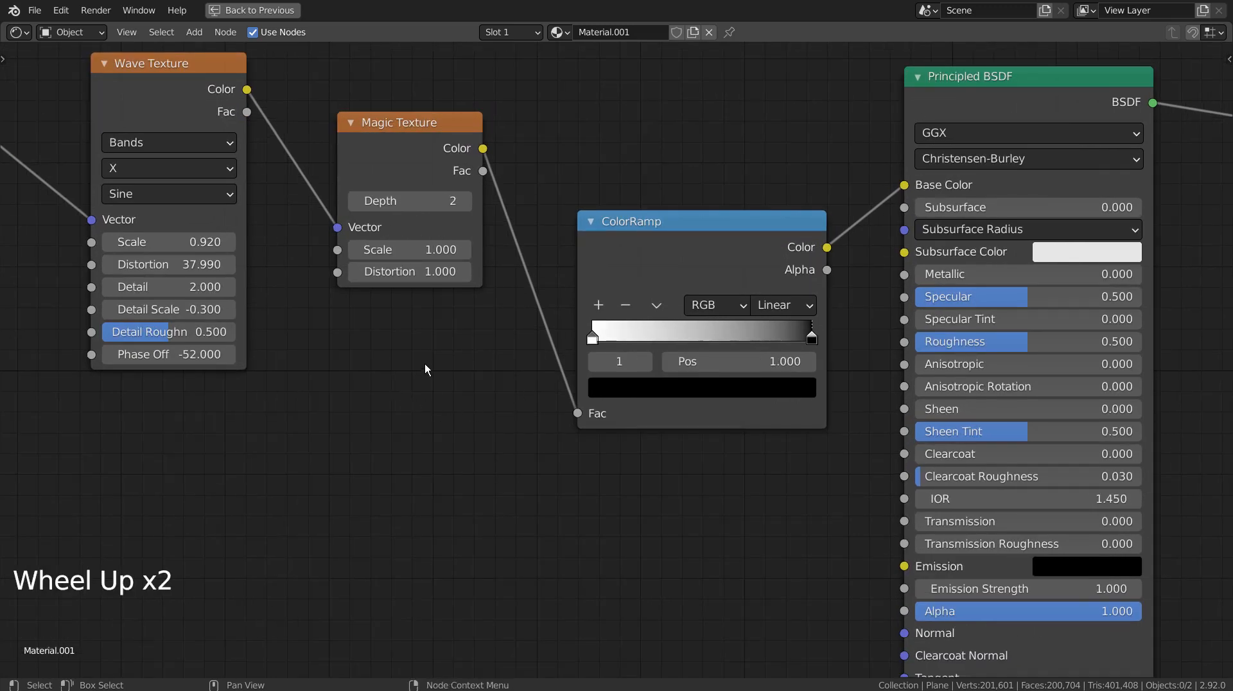
middle_click_drag(389, 353, 698, 407, "shift")
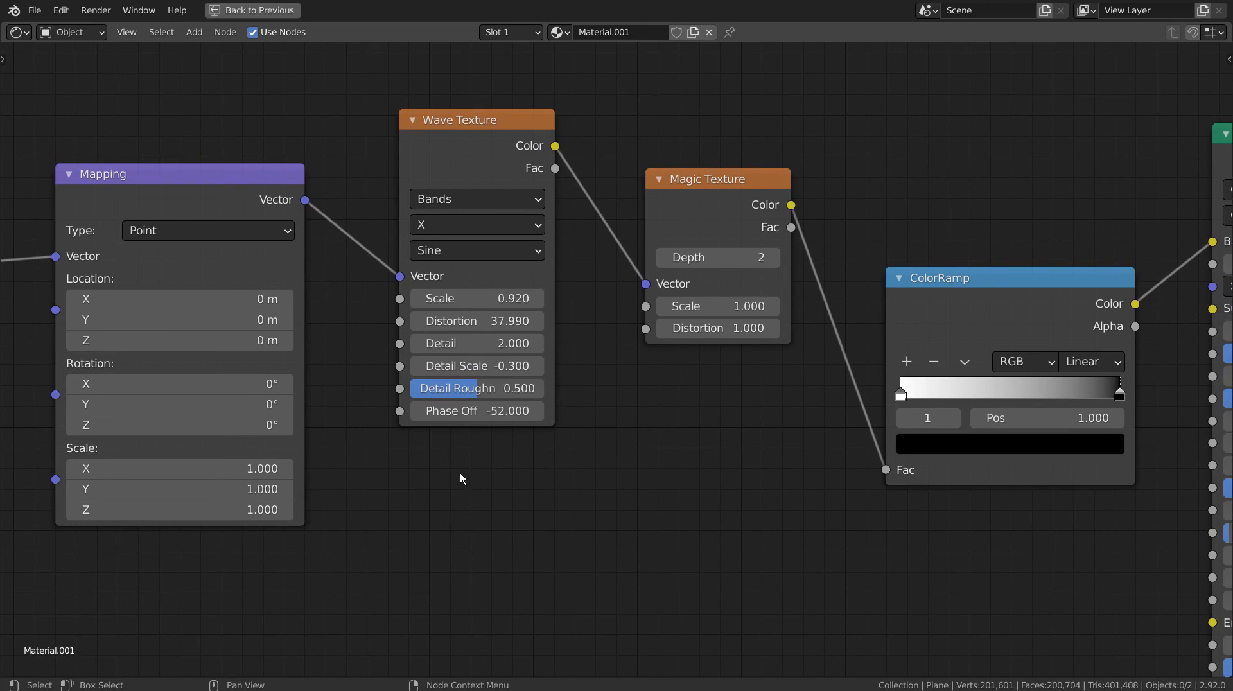
middle_click_drag(456, 479, 762, 489, "shift")
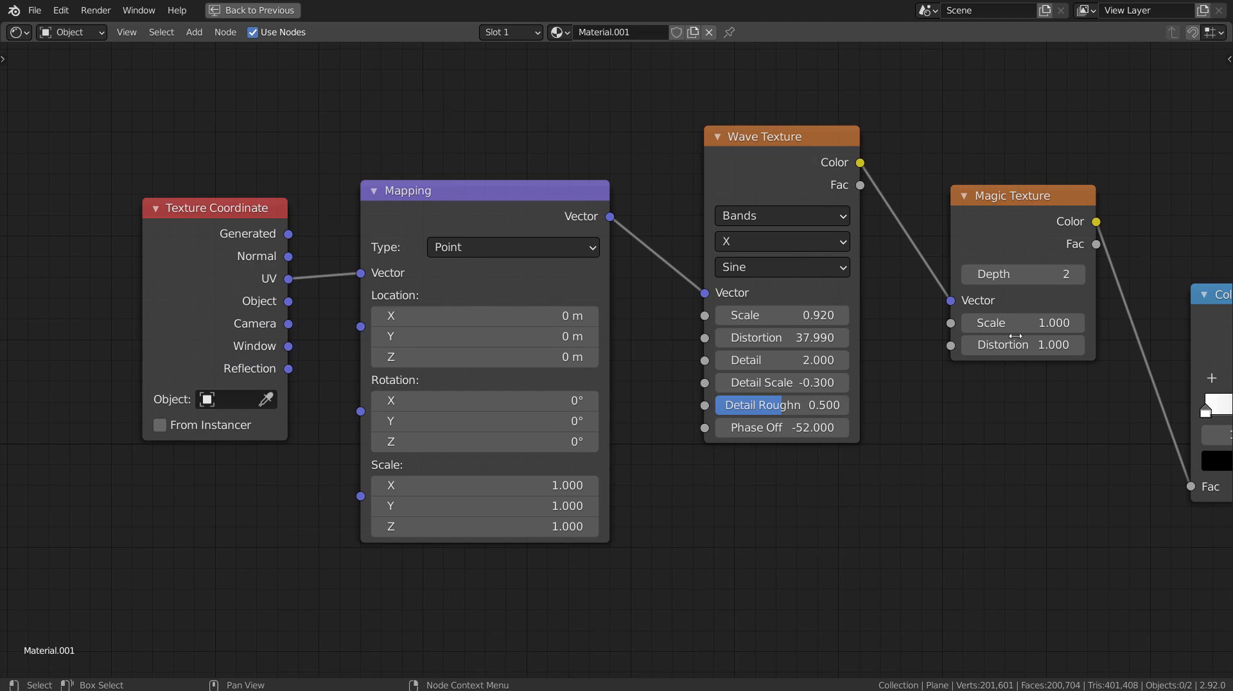
Restore the full workspace and try shifting the ColorRamp's black and white stops against the rendered plane
key("ctrl+space")
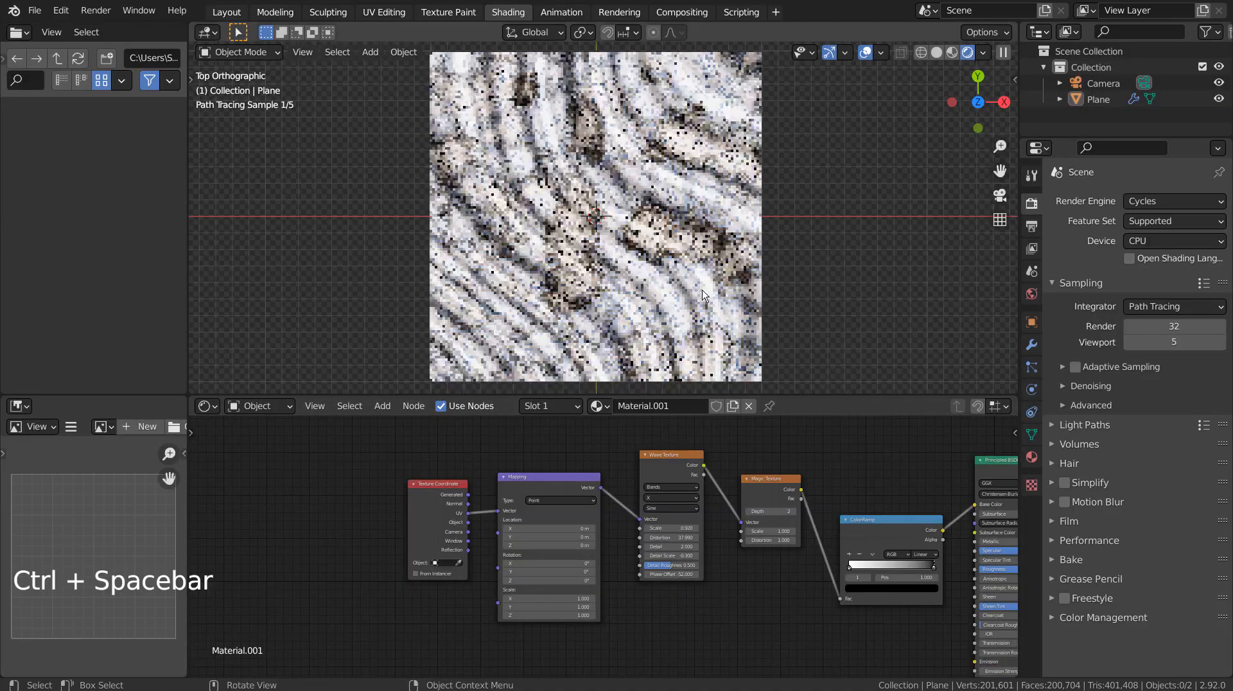
scroll(617, 204, "up", 3)
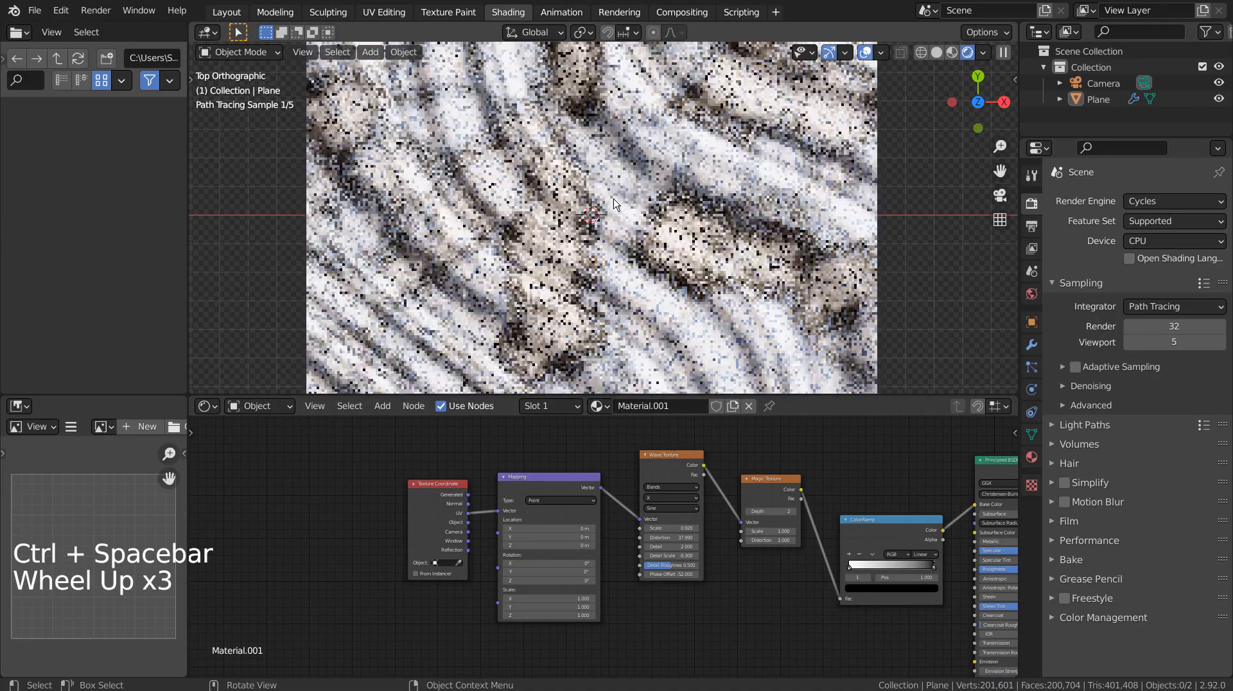
scroll(948, 468, "up", 4)
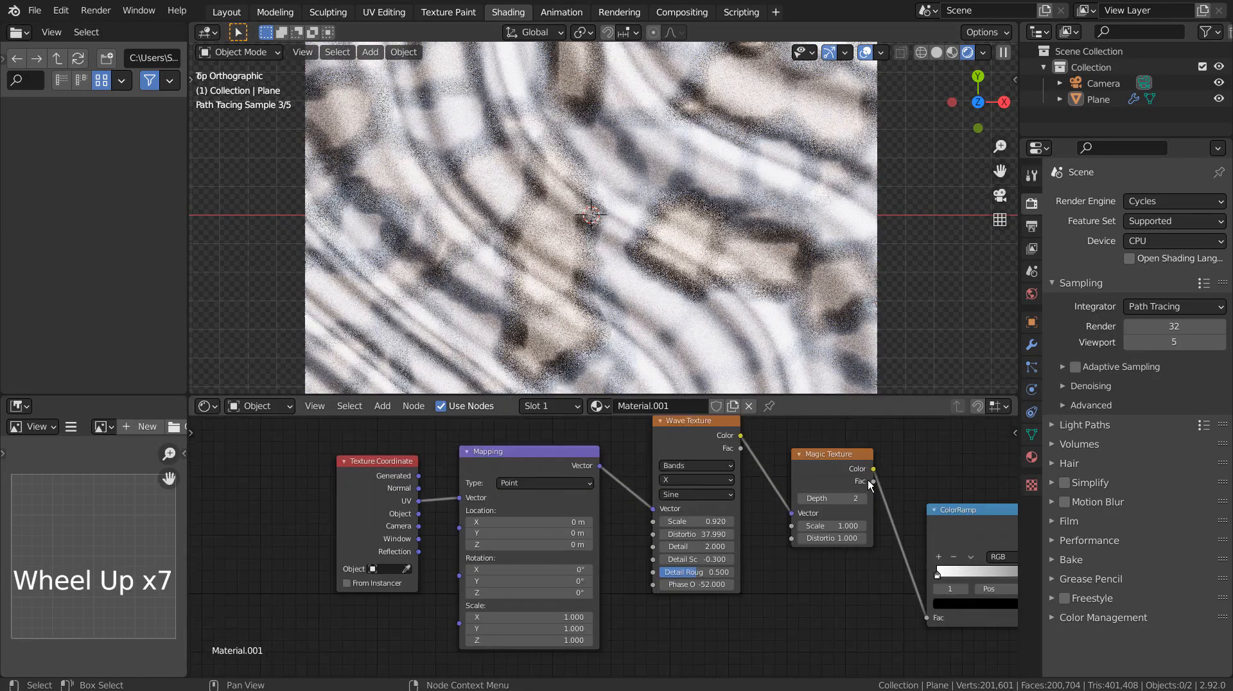
middle_click_drag(949, 468, 574, 485, "shift")
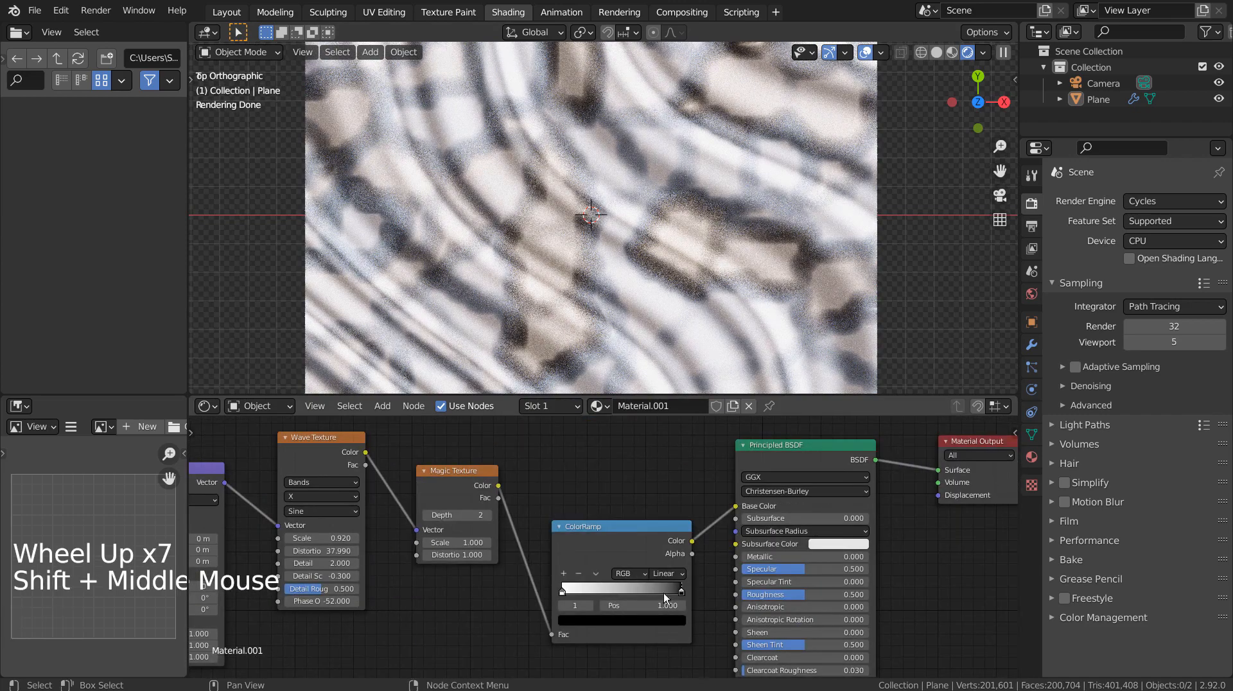
left_click_drag(684, 597, 710, 584)
mouse_move(563, 592)
left_mouse_down()
mouse_move(682, 593)
mouse_move(541, 595)
left_mouse_up()
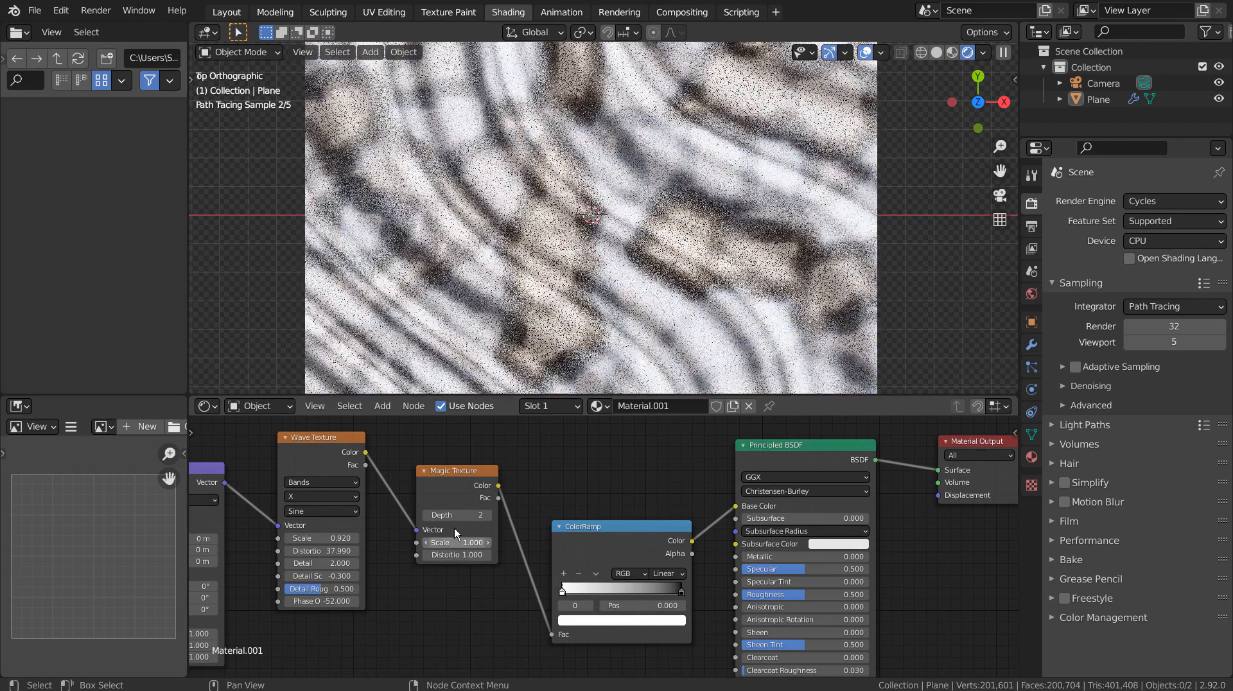
Test the Magic Texture scale at 5 and 0.1, and return it to 1
left_click_drag(464, 545, 513, 545)
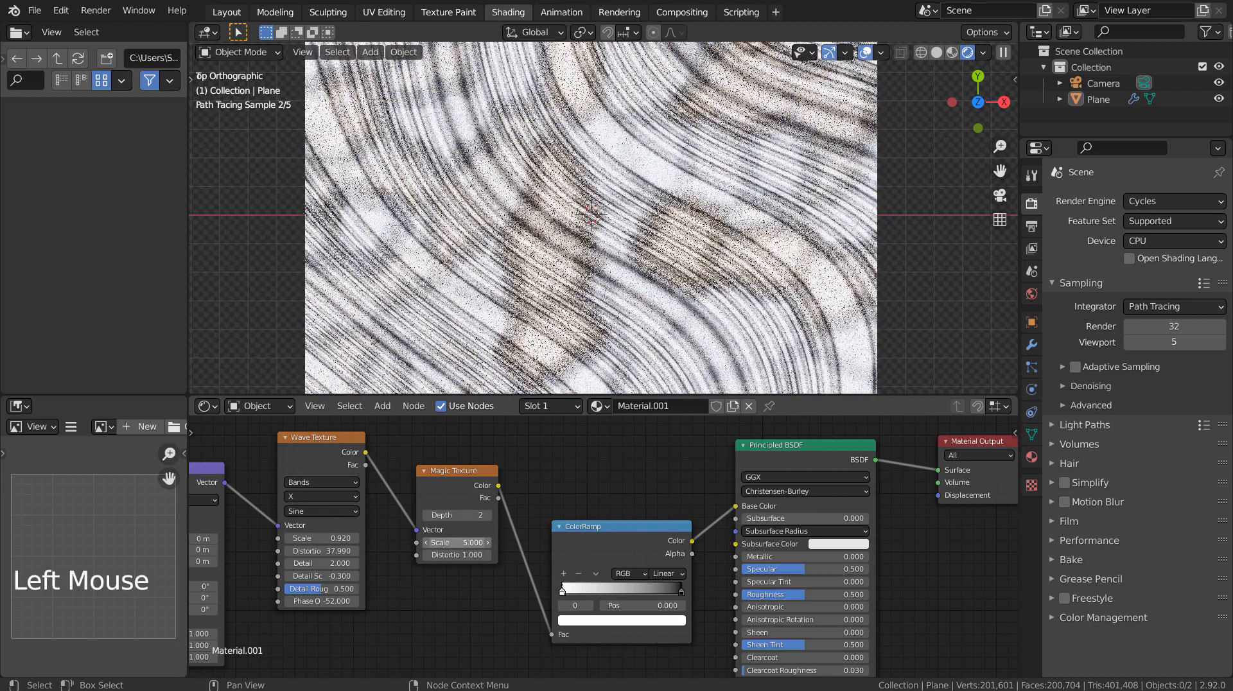
double_click(457, 542)
type("0.1")
key("Return")
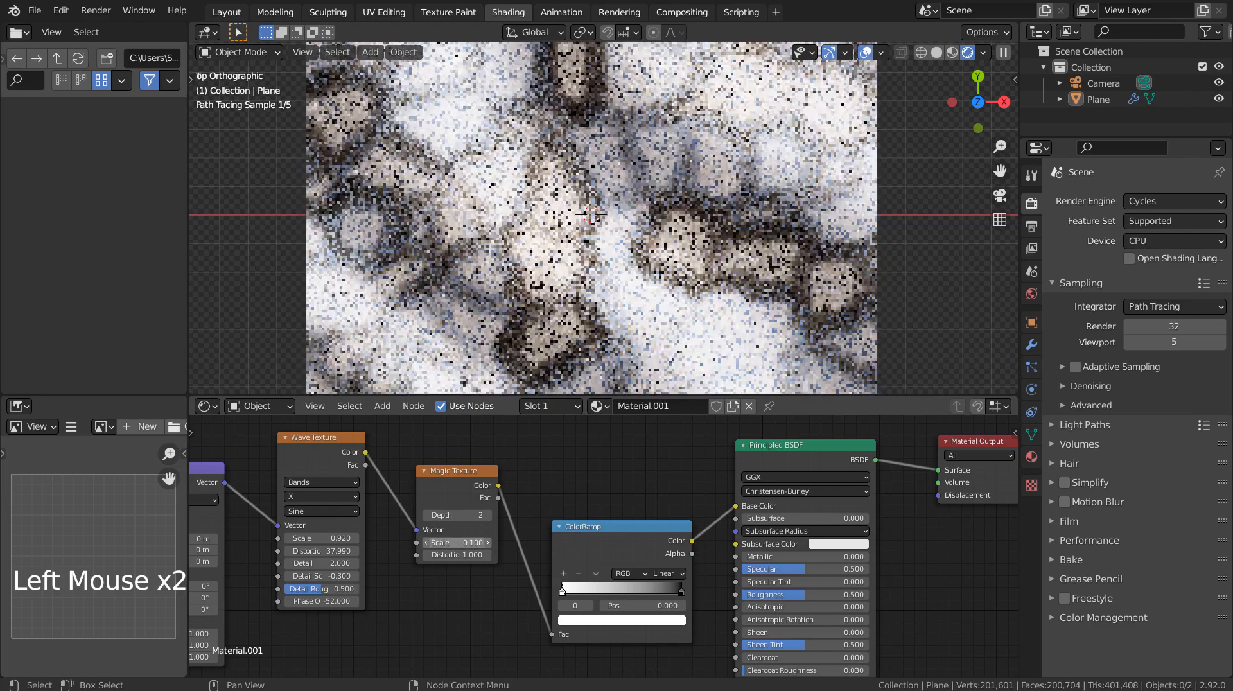
left_click(457, 542)
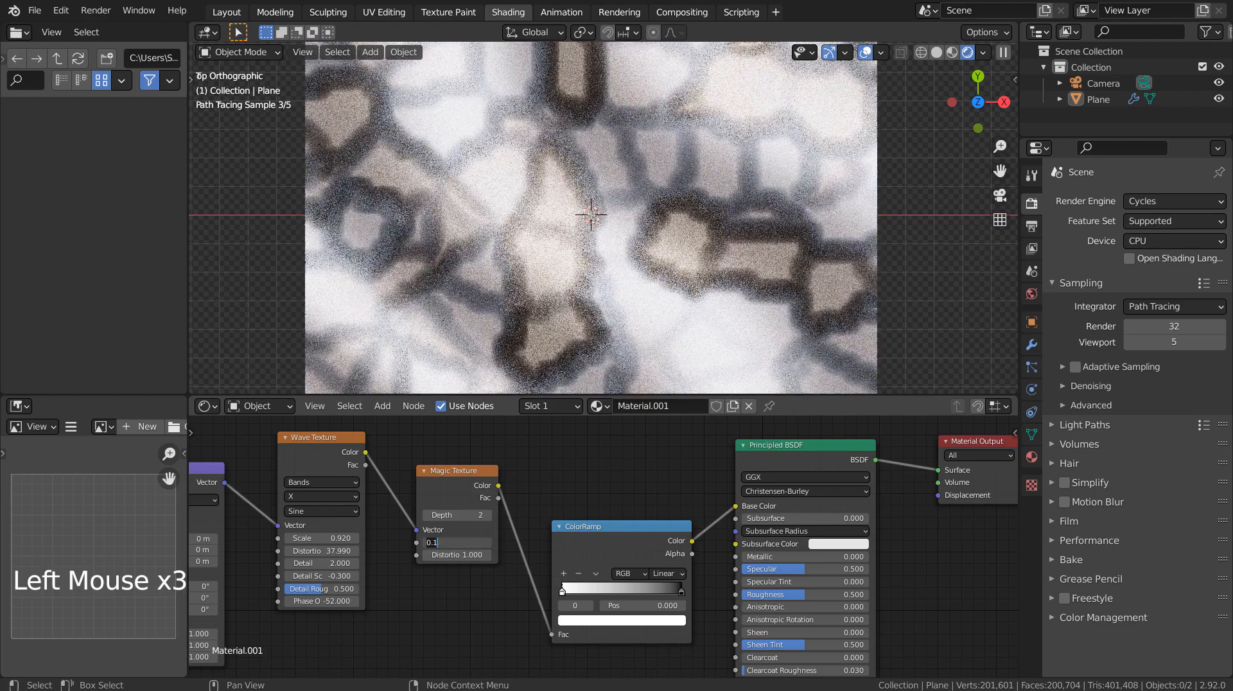
type("1")
key("Return")
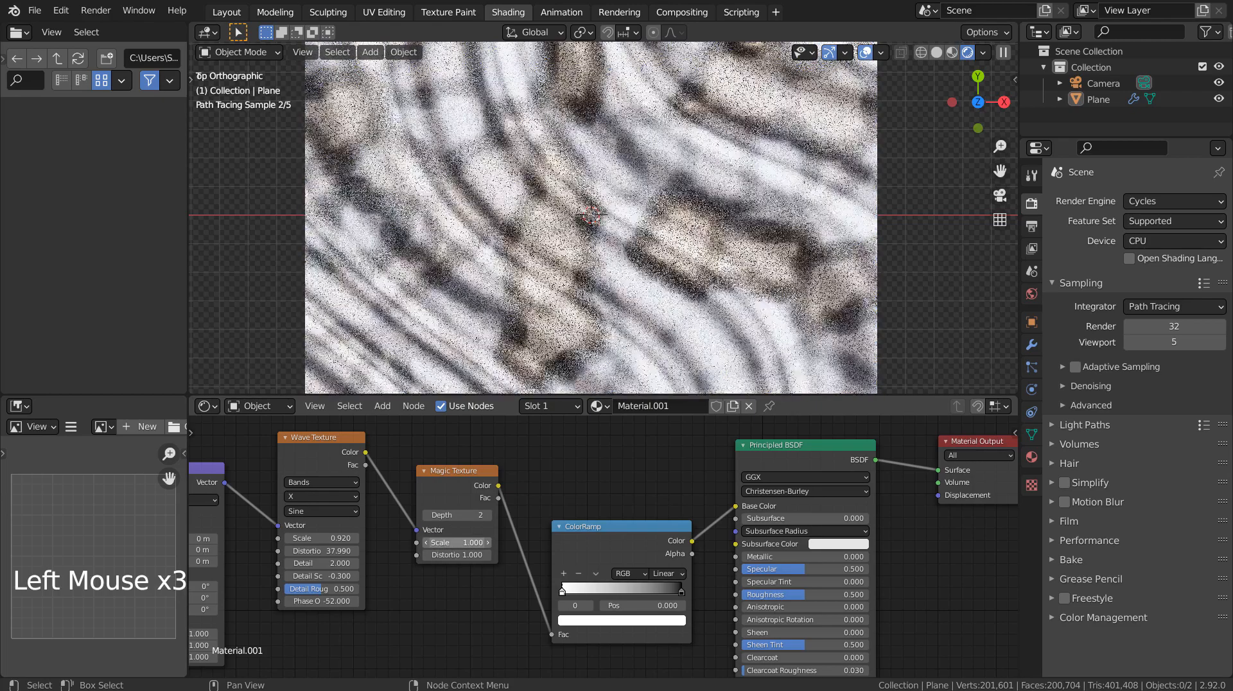
Test the Magic Texture distortion at 3 and return it to 1
left_click(457, 555)
type("3")
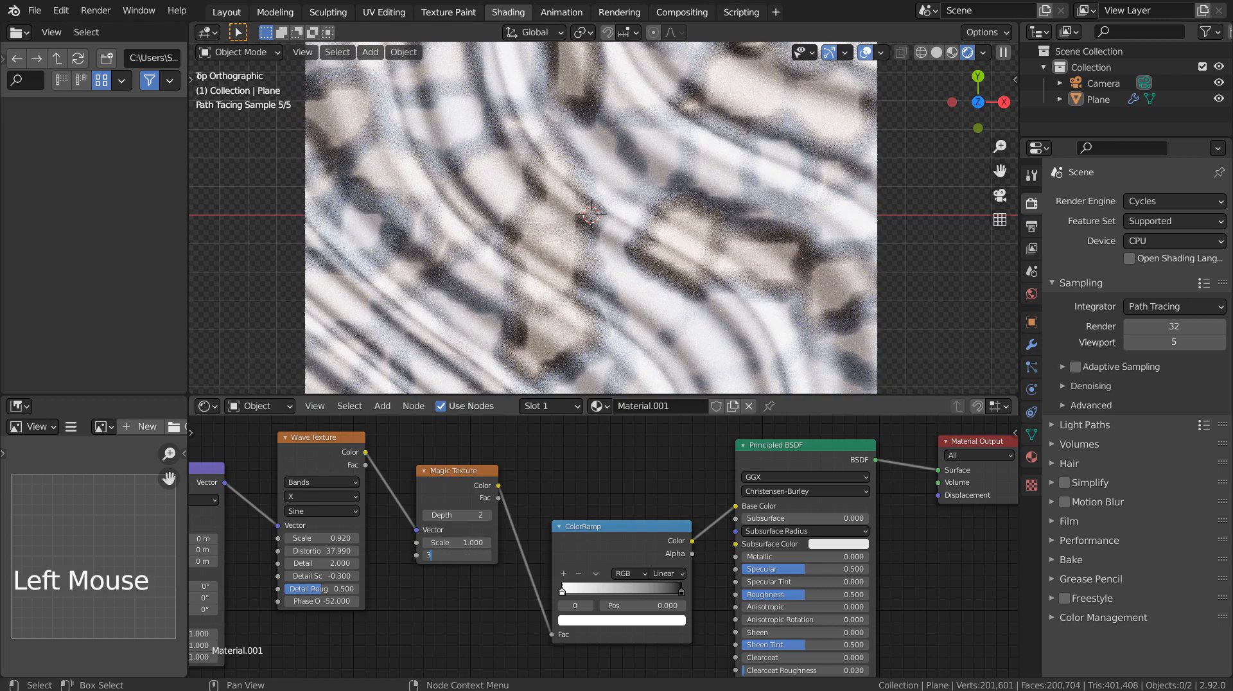
key("Return")
double_click(457, 555)
type("1")
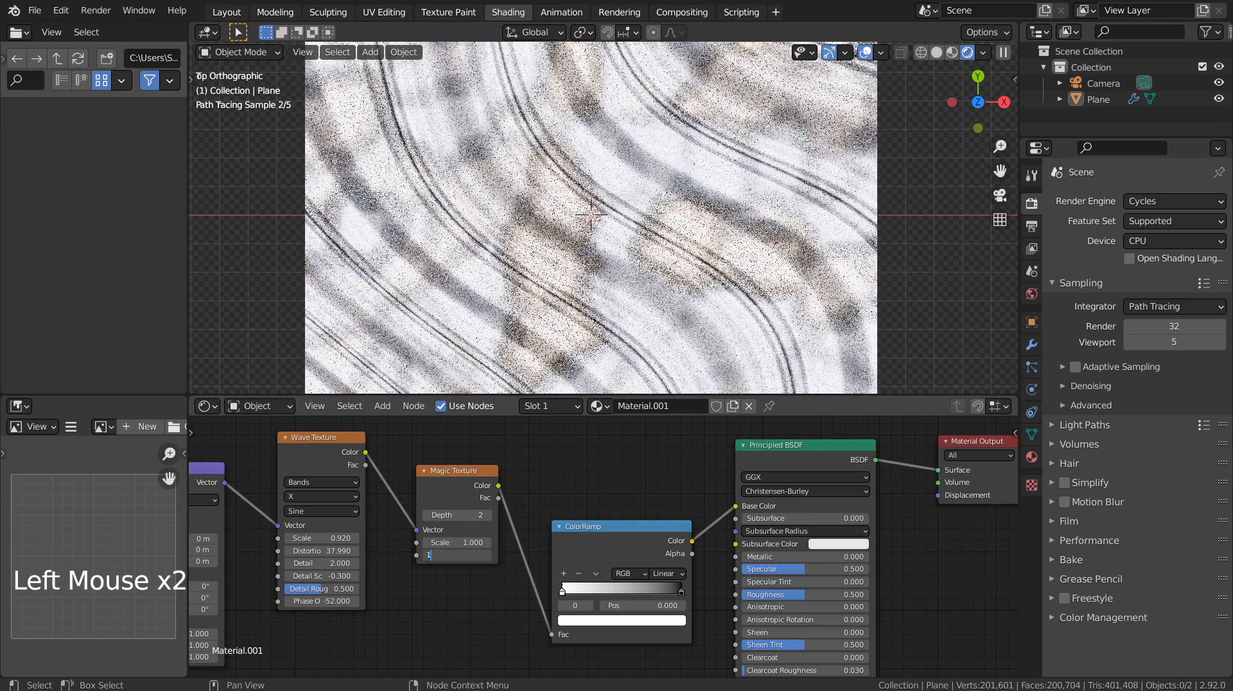
key("Return")
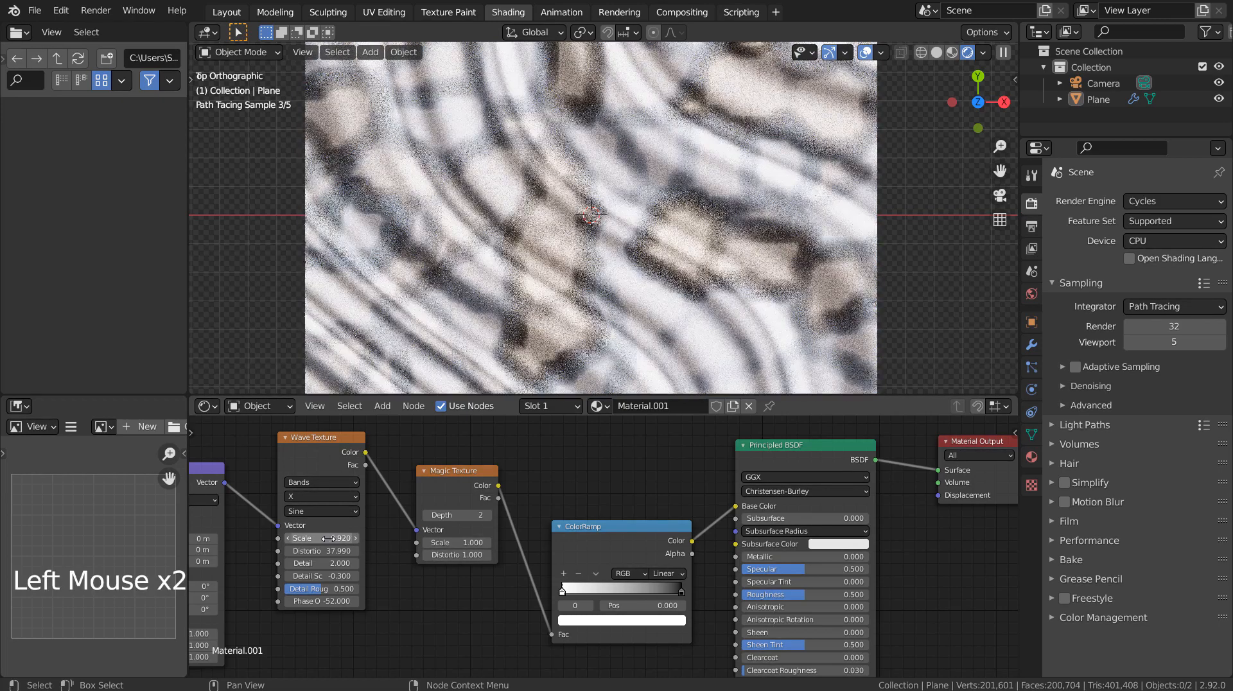
Try the Rings type and the Z direction on the Wave Texture, returning them to Bands and X
left_click(323, 480)
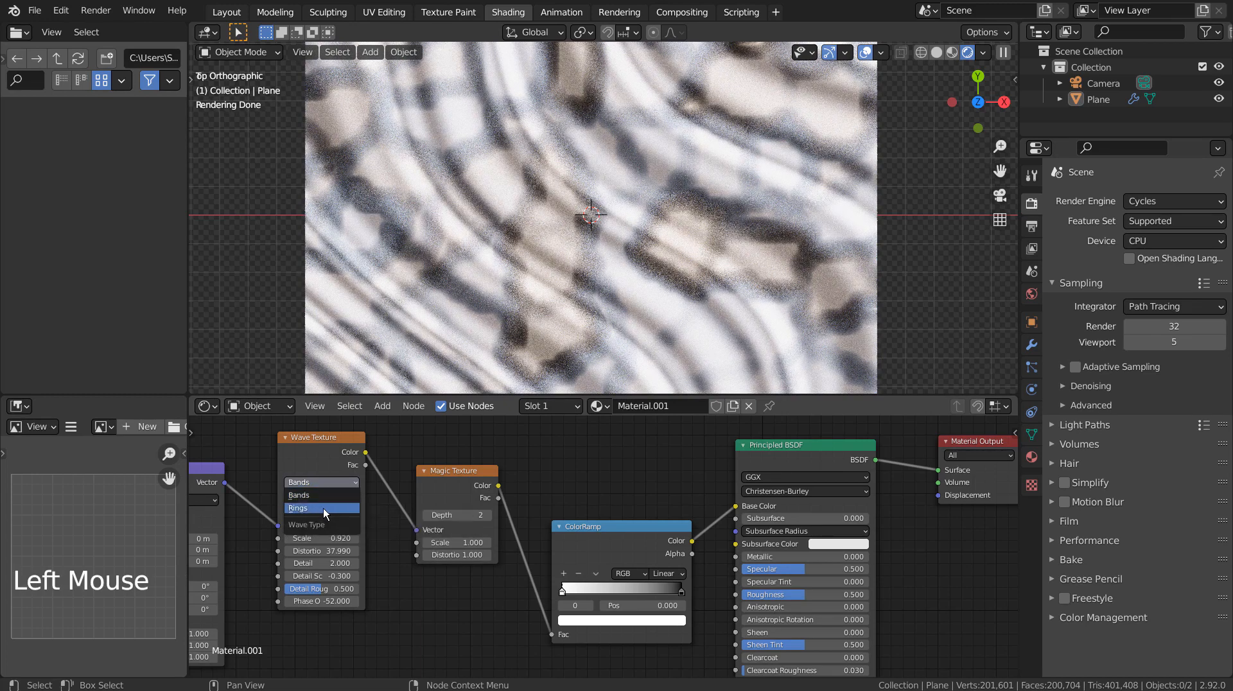
left_click(322, 507)
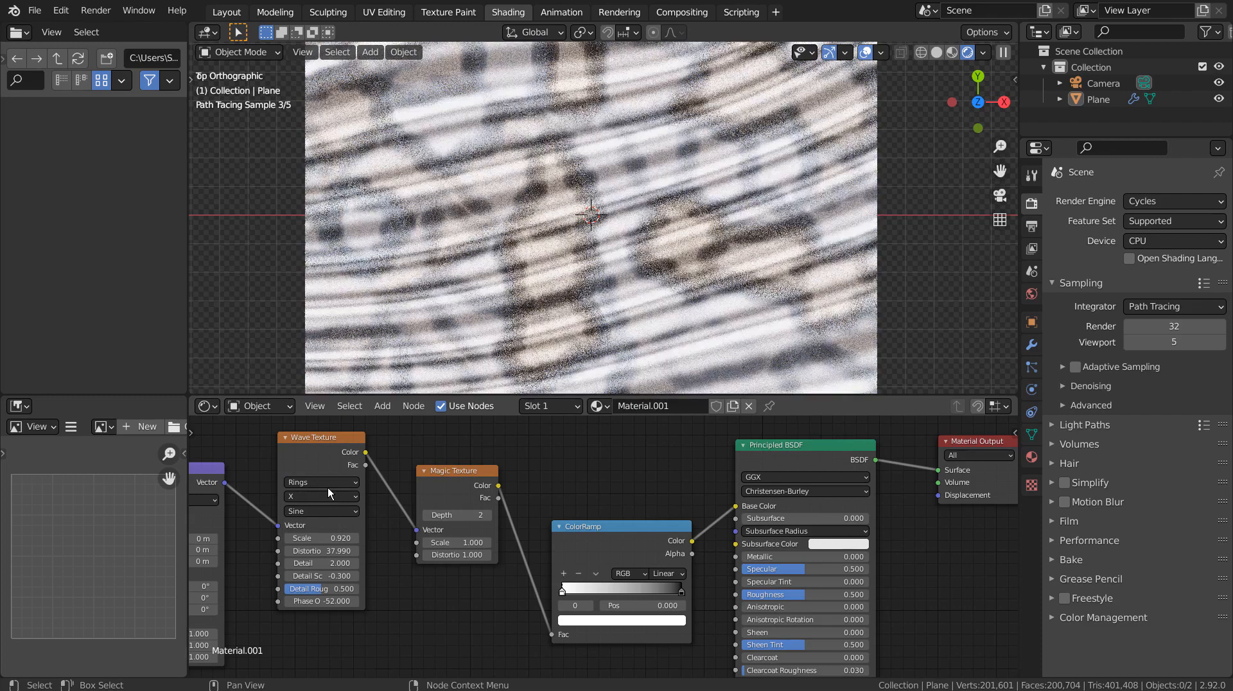
left_click(325, 483)
left_click(325, 494)
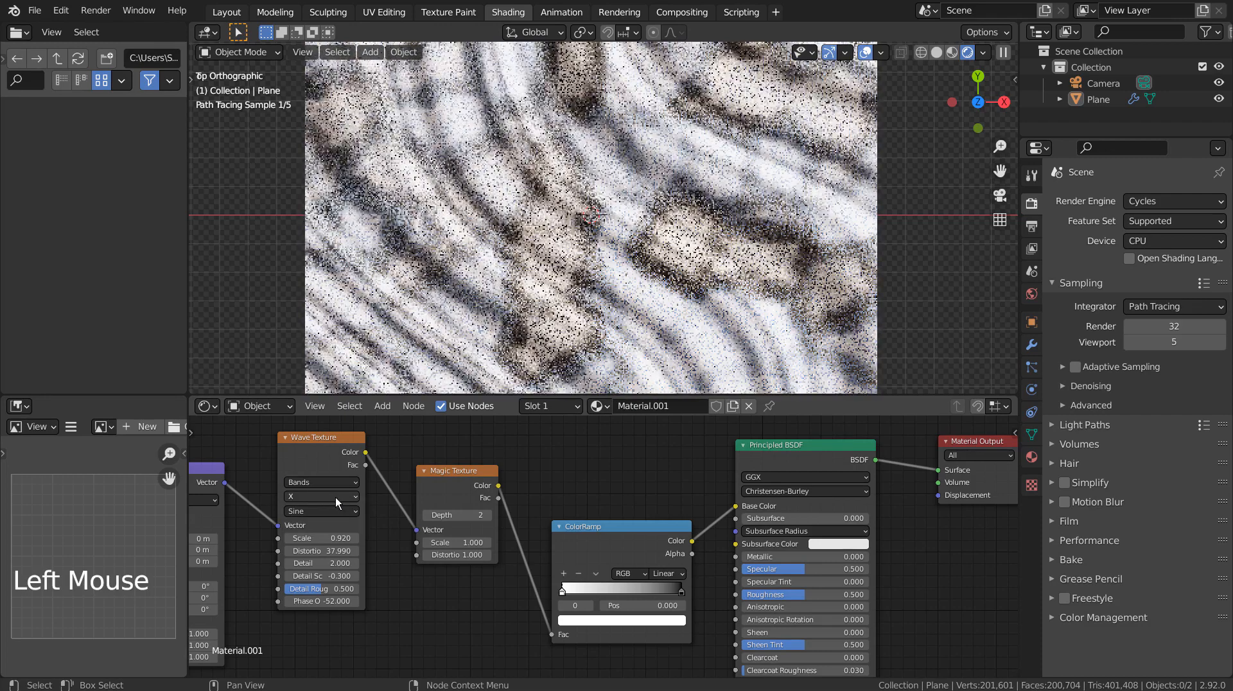
left_click(335, 497)
left_click(333, 535)
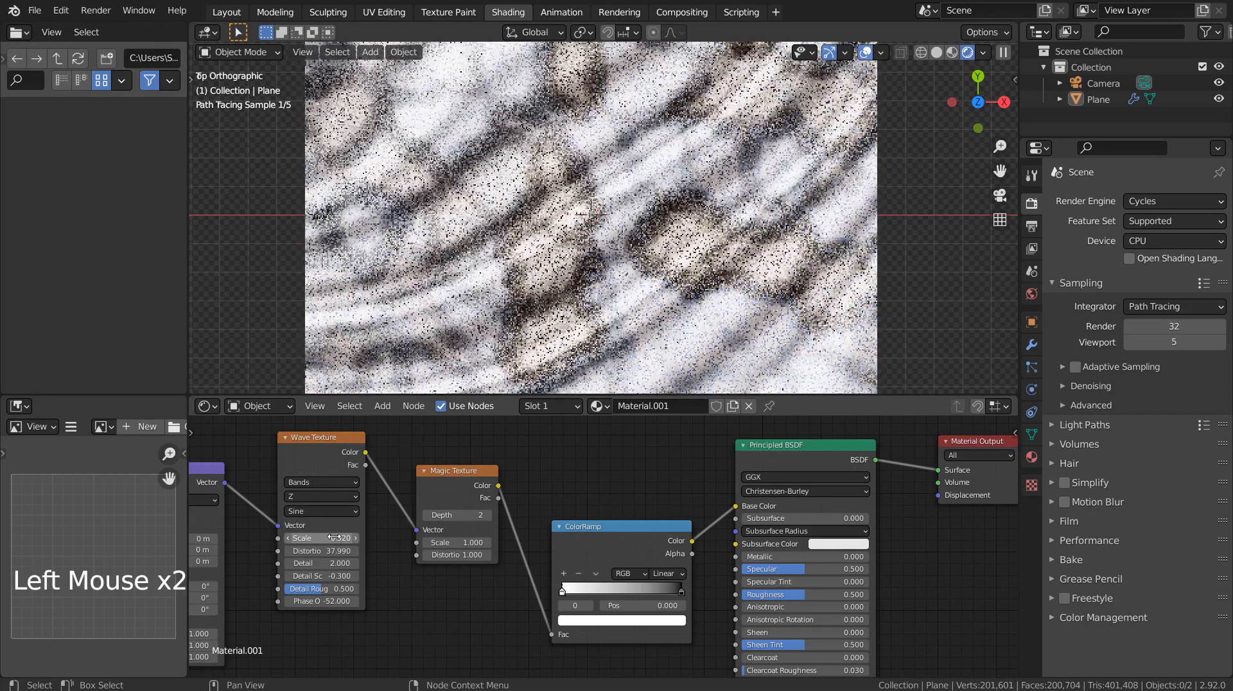
left_click_drag(339, 498, 337, 511)
Try the Triangle wave profile on the Wave Texture and return it to Sine
left_click(343, 510)
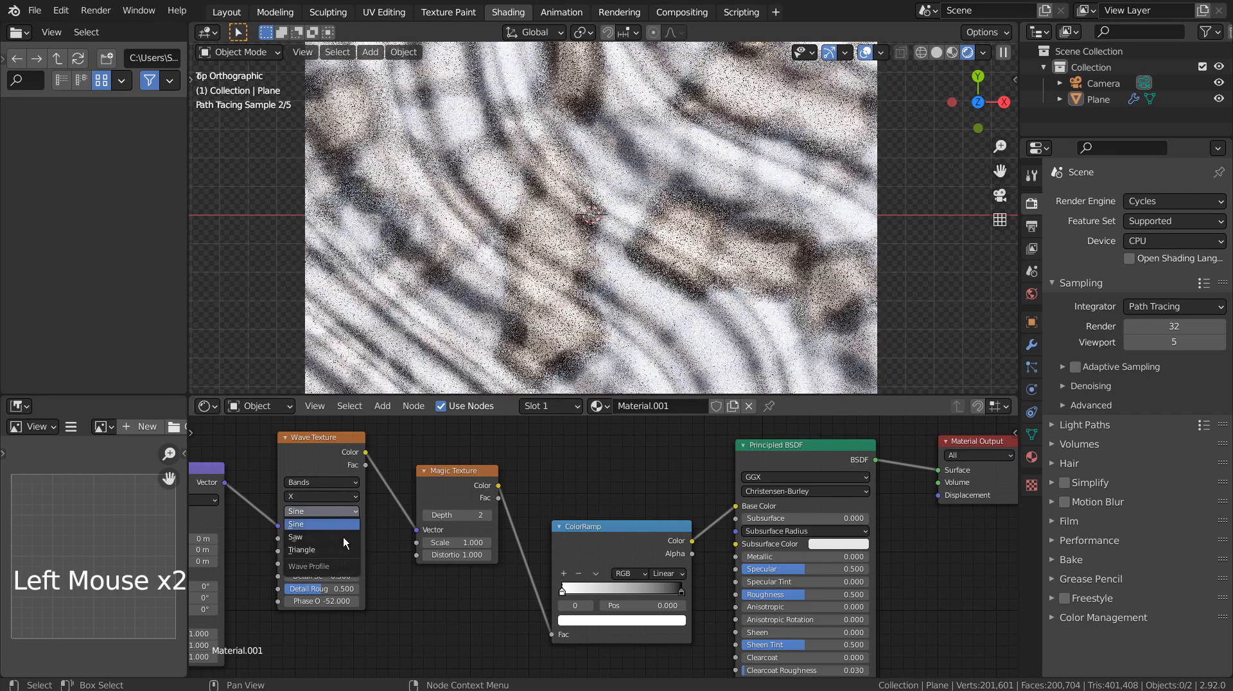
left_click(342, 552)
left_click(342, 512)
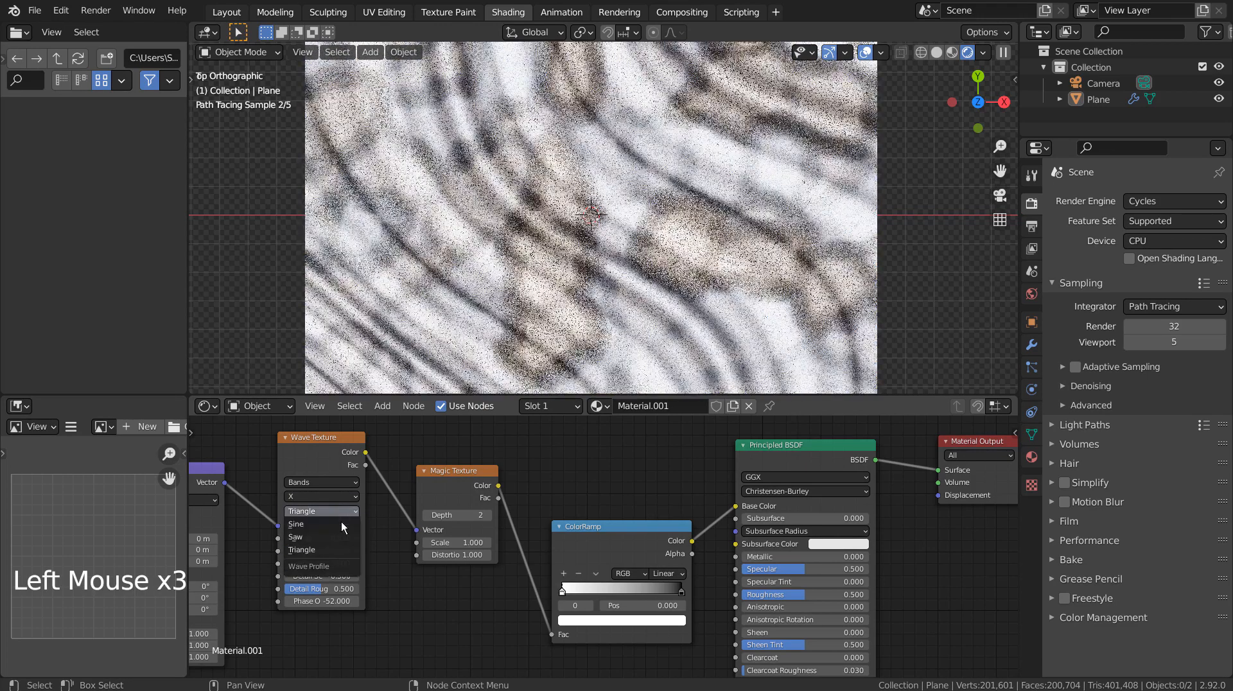
left_click(341, 524)
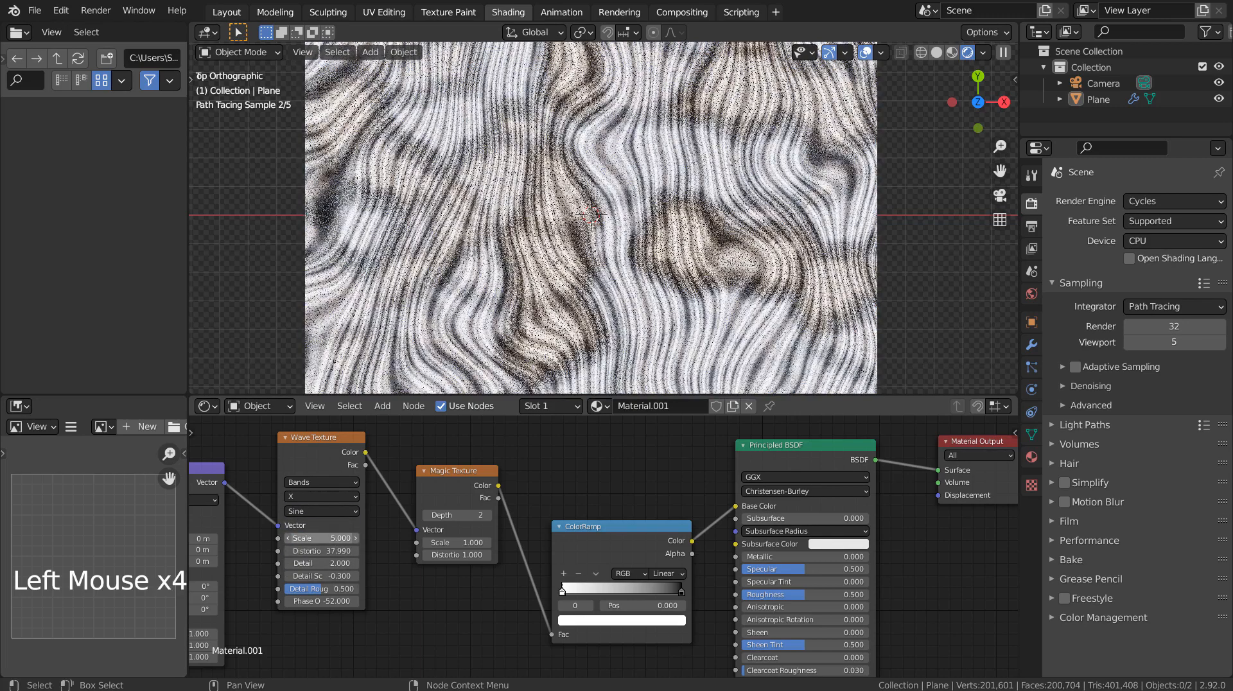
Test the Wave Texture scale at 2.8 and -0.4, and set it to 0.9
left_click_drag(321, 538, 307, 538)
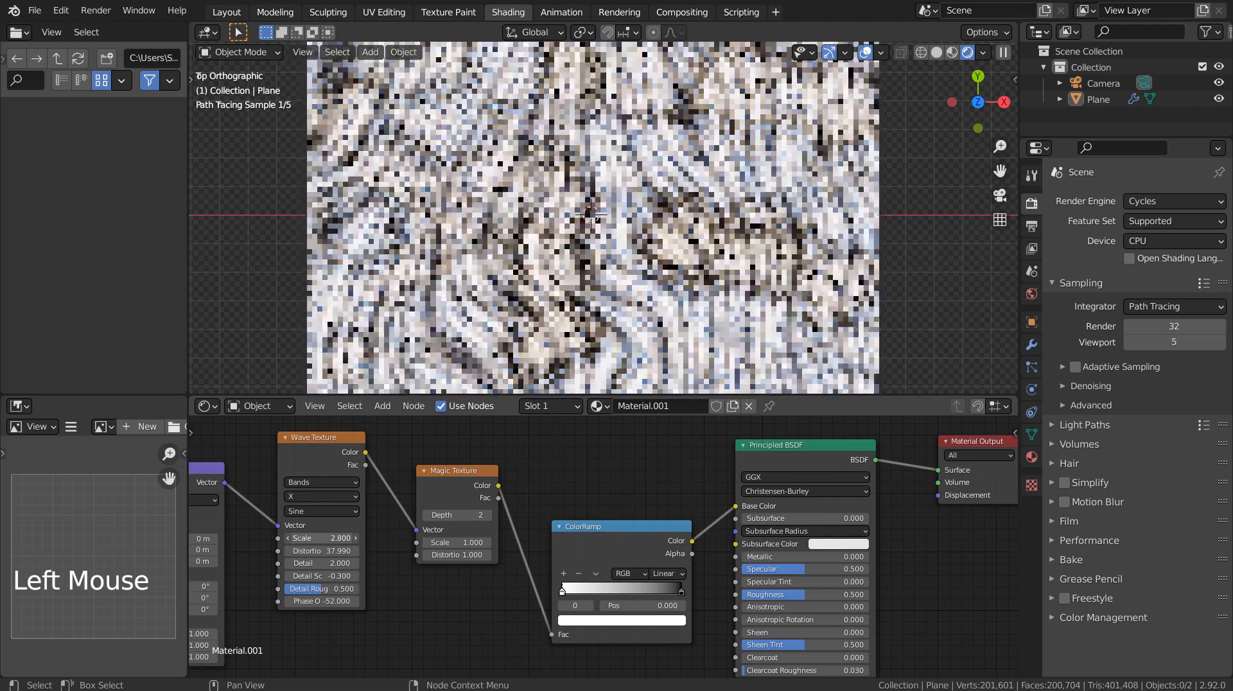
double_click(334, 538)
type("-0.4")
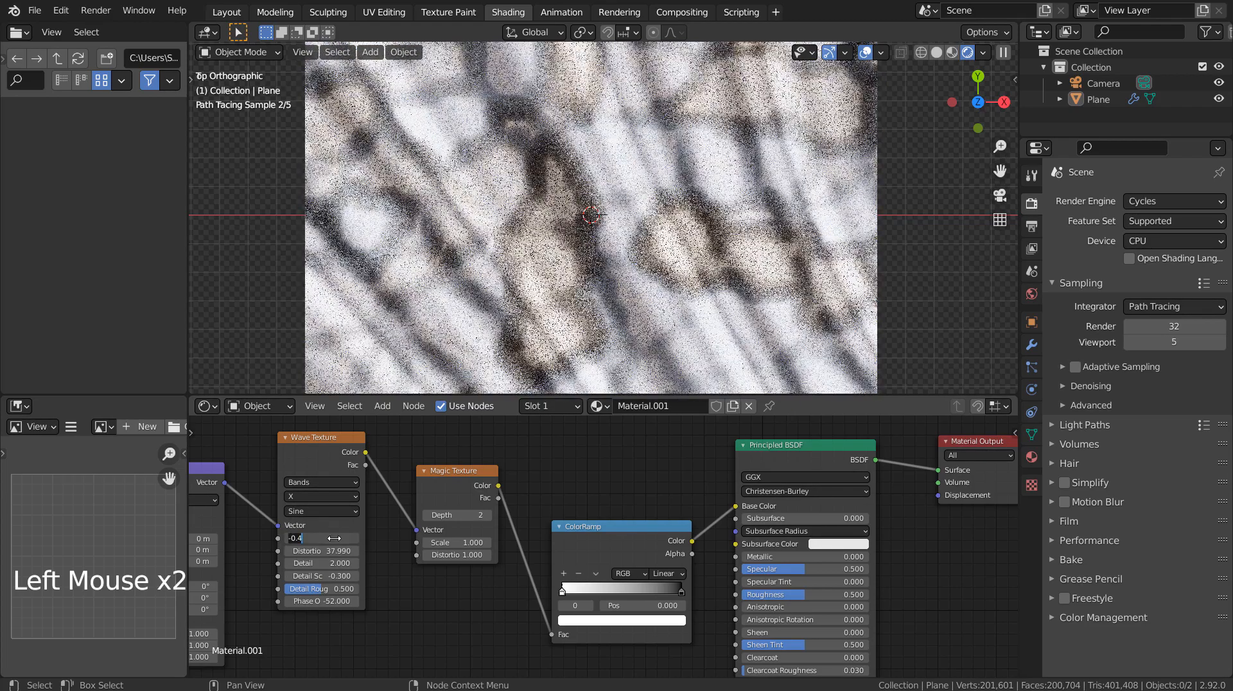
key("BackSpace")
key("BackSpace")
key("BackSpace")
key("BackSpace")
type(".9")
key("Return")
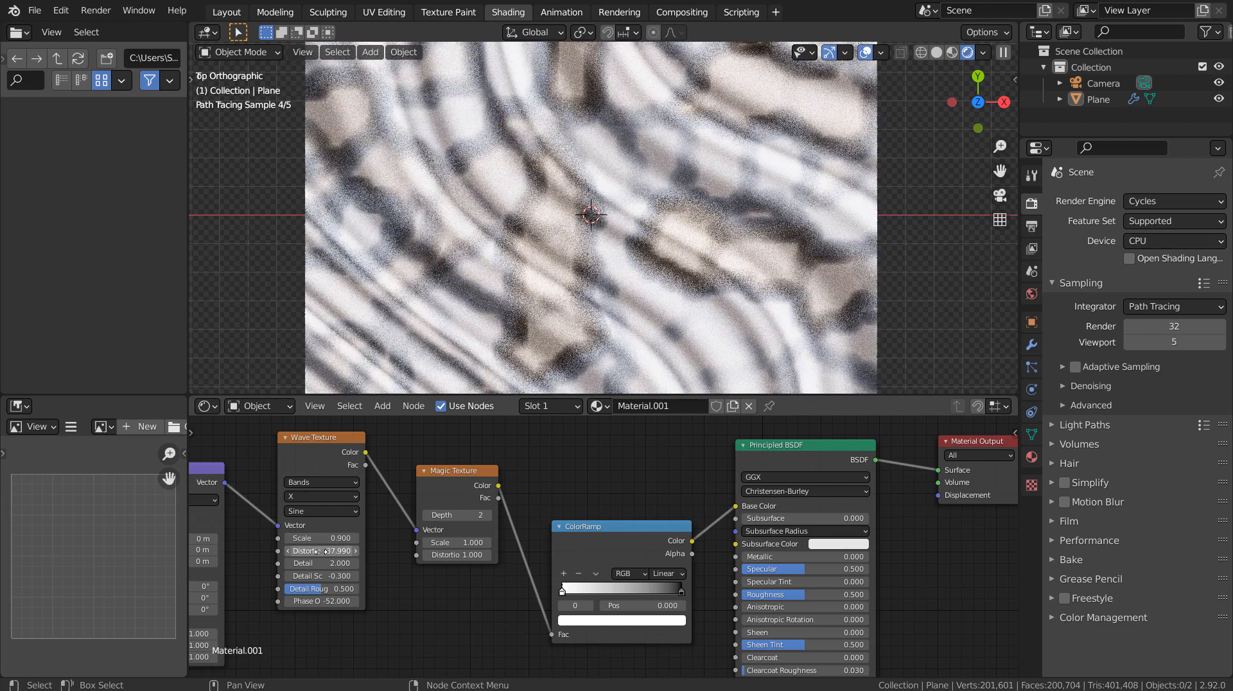
Test the Wave Texture distortion at 3 and set it to 37
left_click(319, 551)
type("3")
key("Return")
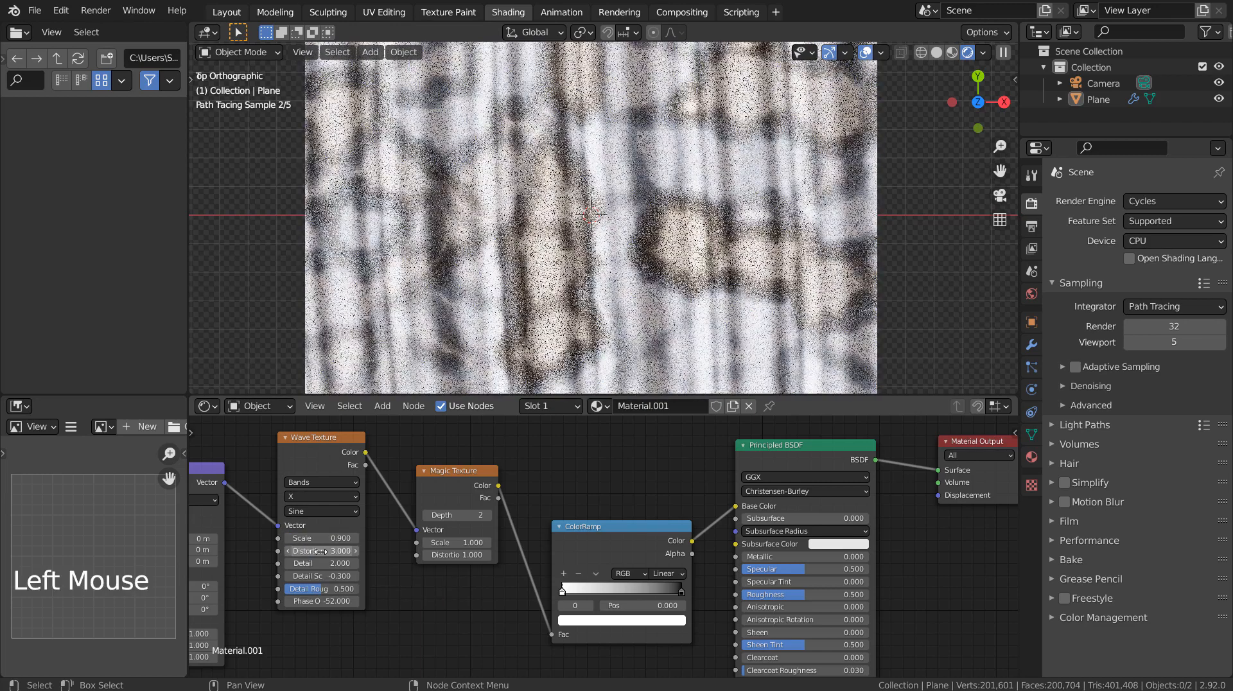
left_click_drag(319, 551, 349, 530)
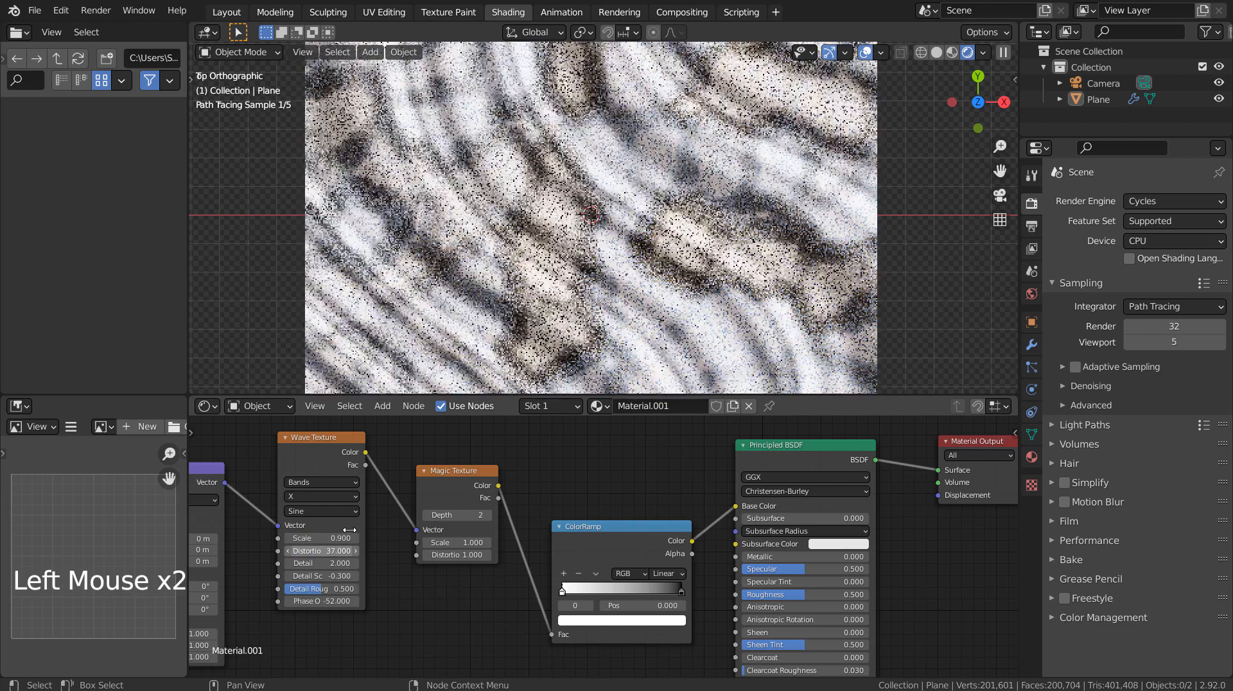
Try a detail value of 16 on the Wave Texture and return it to 2
left_click(329, 562)
type("16")
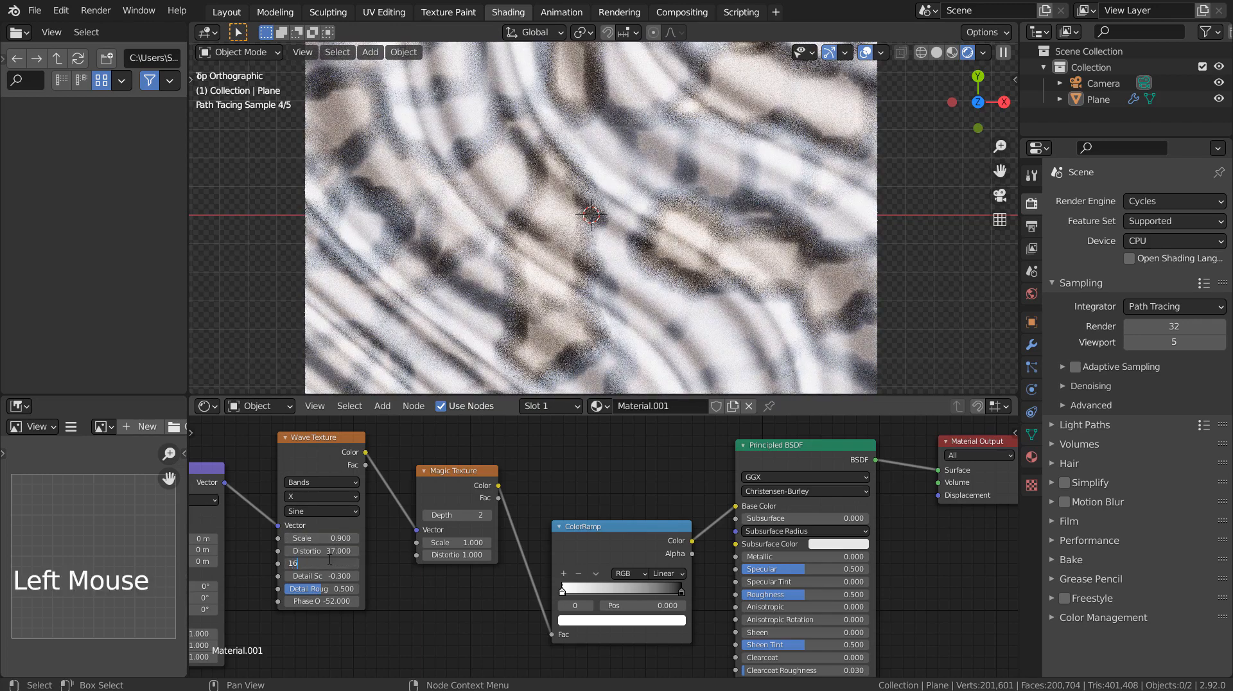
key("Return")
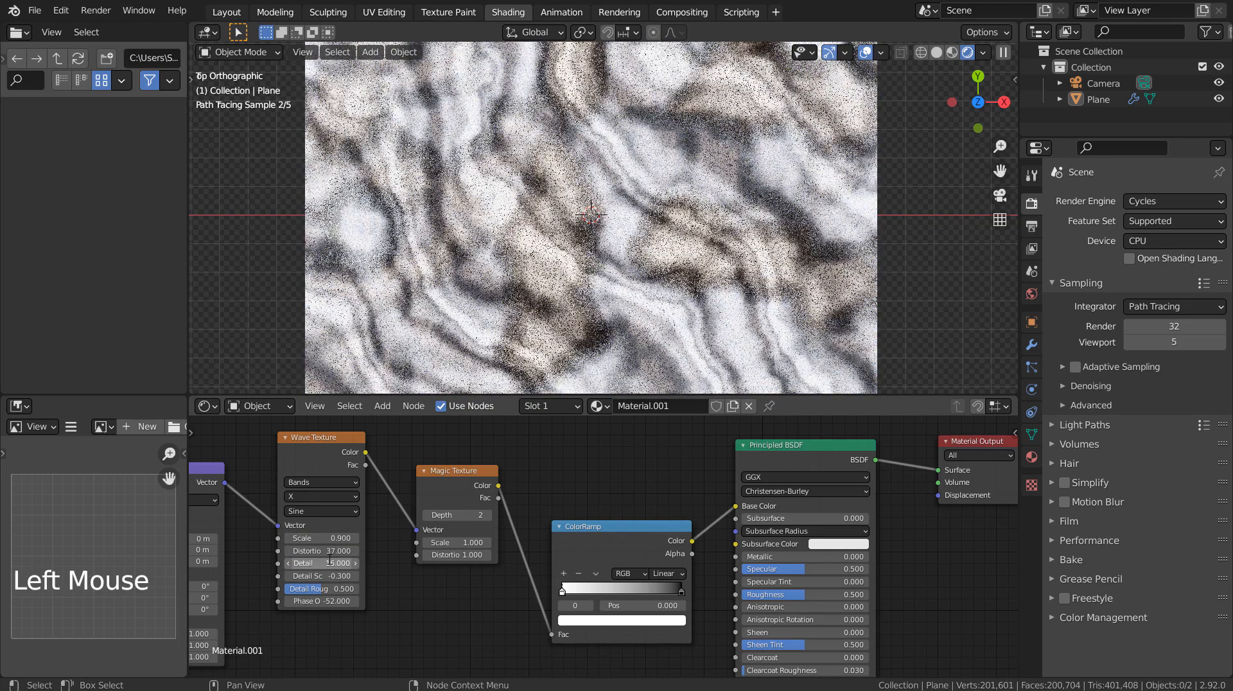
left_click(329, 560)
type("2")
key("Return")
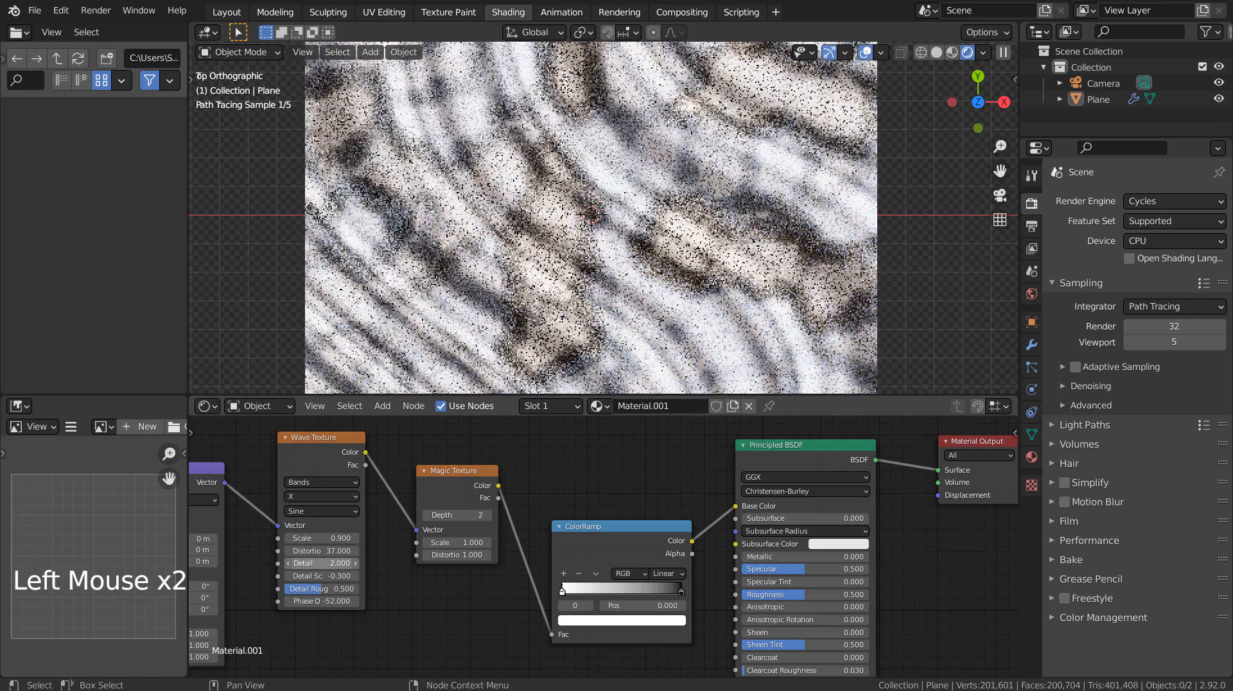
middle_click_drag(373, 596, 737, 588, "shift")
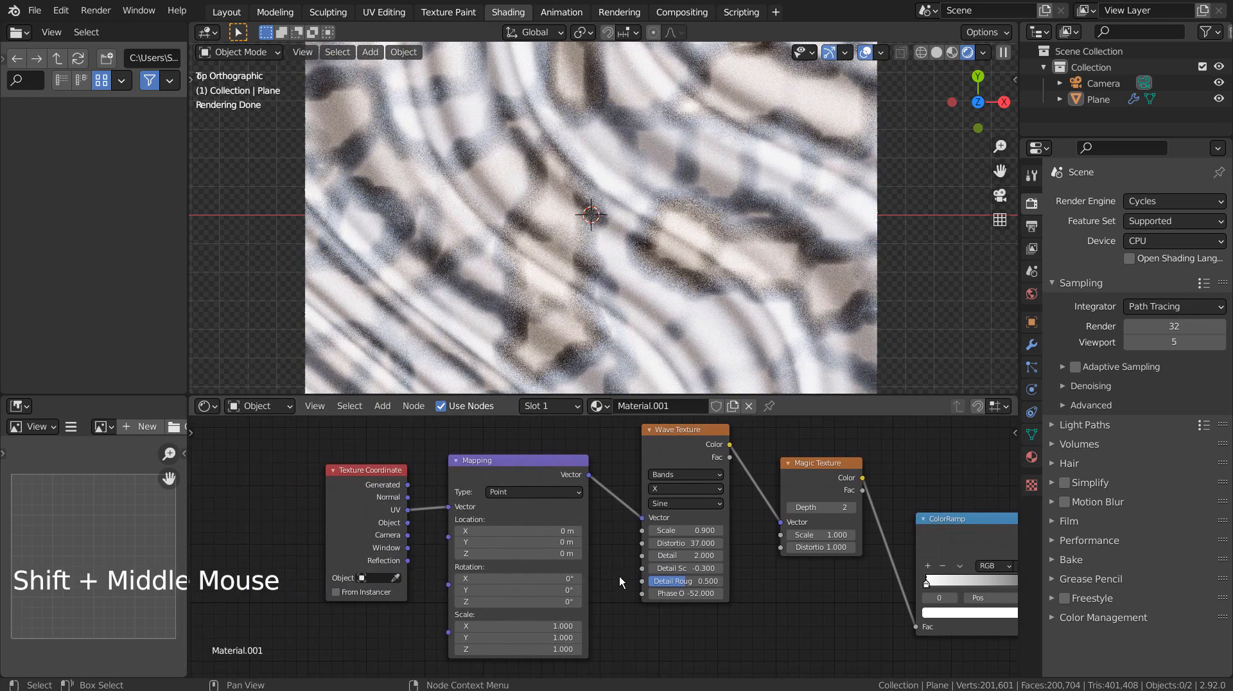
Switch to the Layout workspace with rendered viewport shading and inspect the plane's displaced relief from perspective angles
left_click(243, 18)
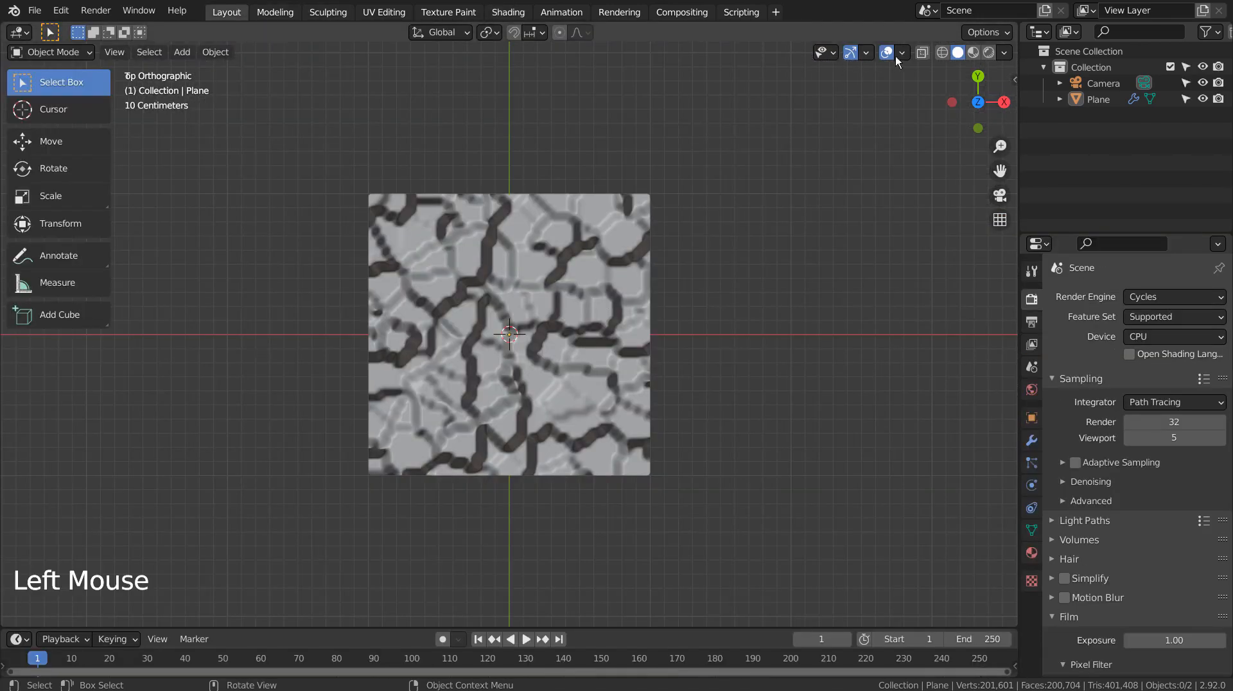
left_click(989, 52)
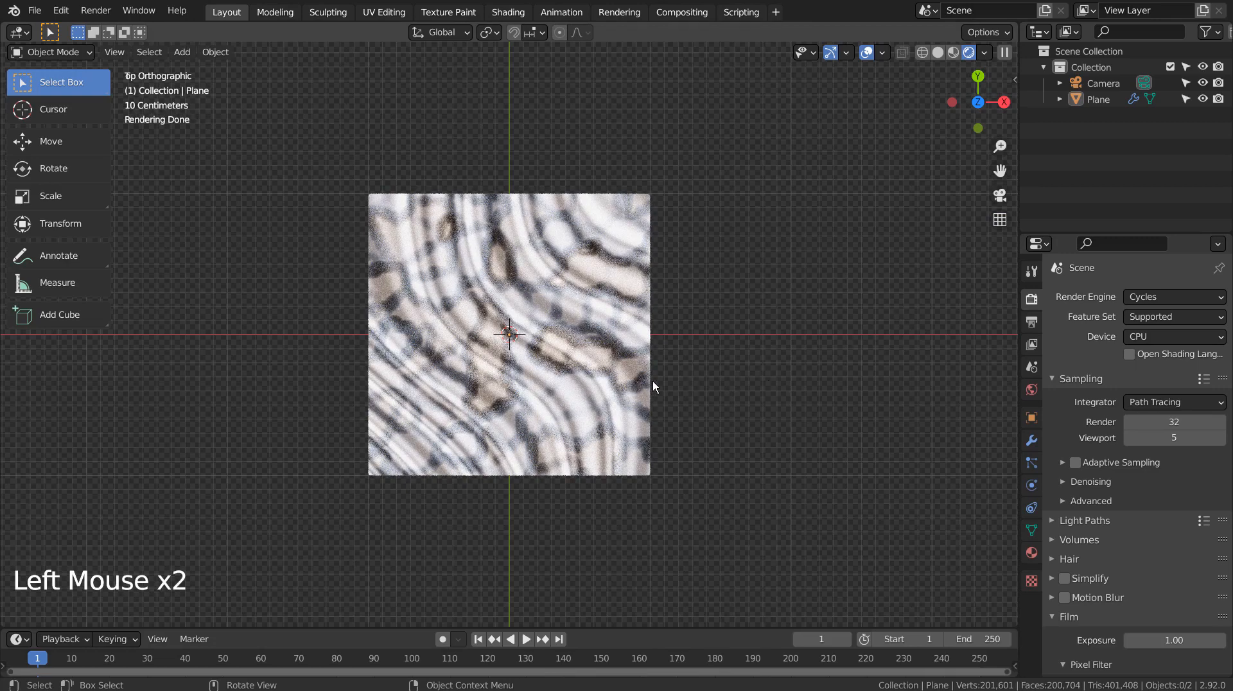
scroll(715, 387, "up", 3)
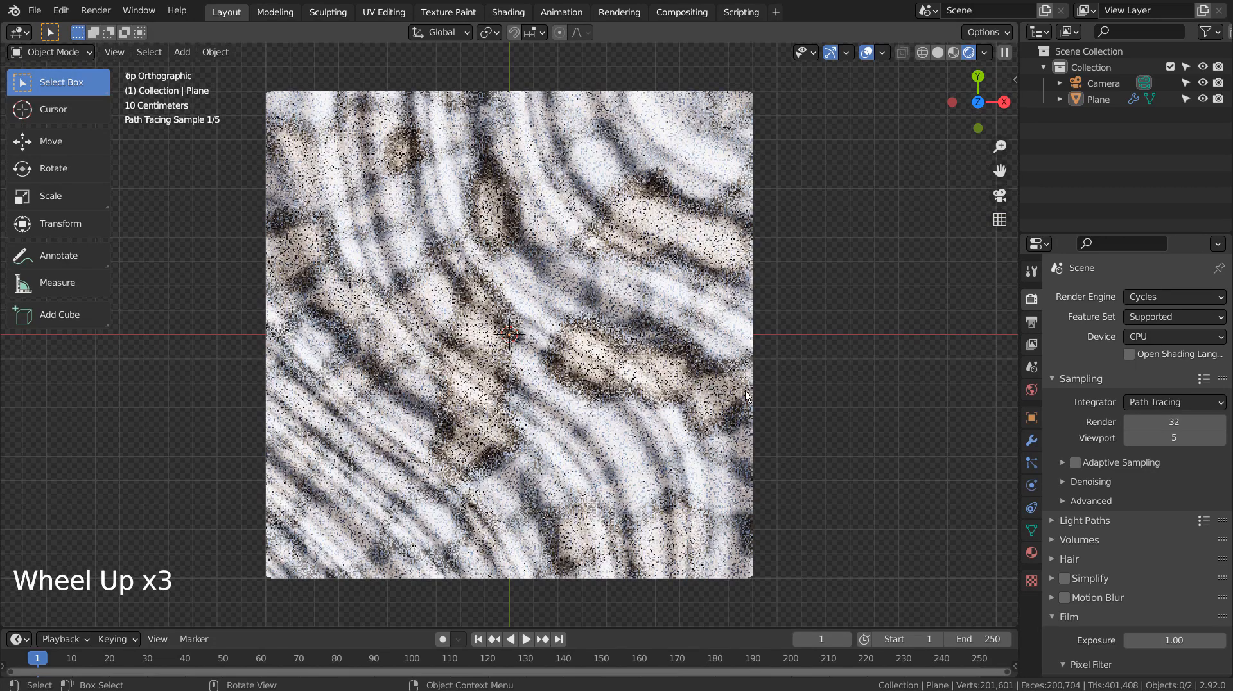
scroll(748, 394, "up", 1)
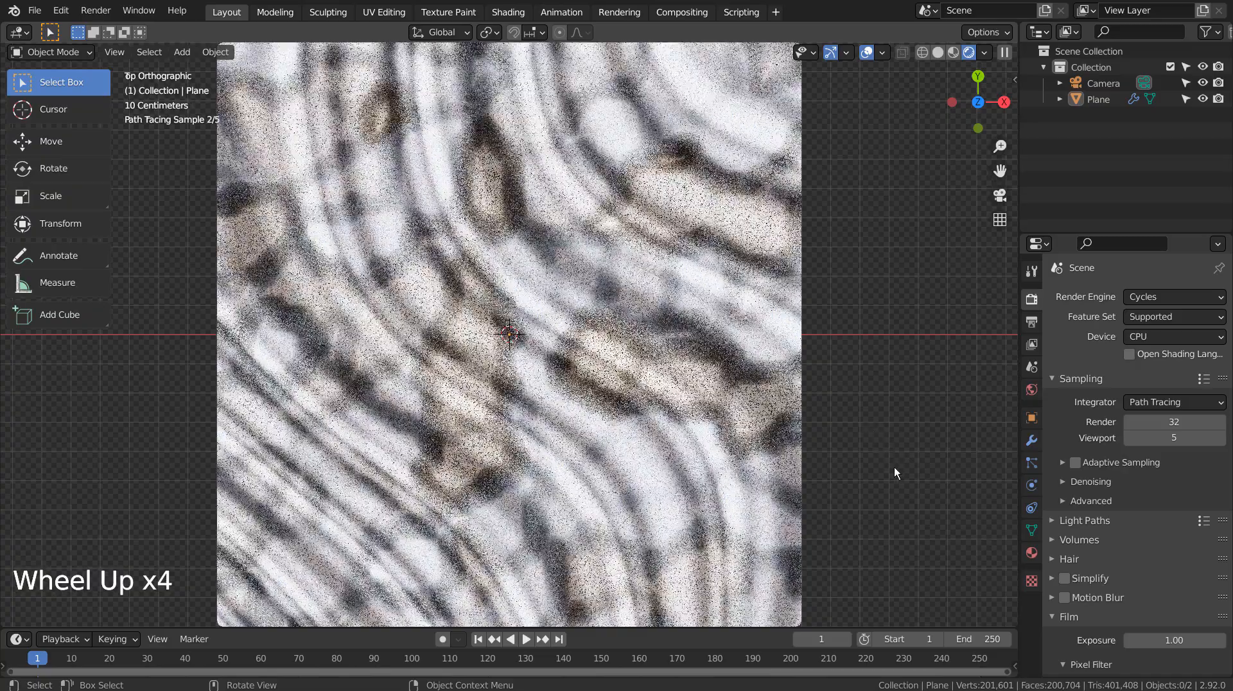
middle_click_drag(893, 466, 845, 430)
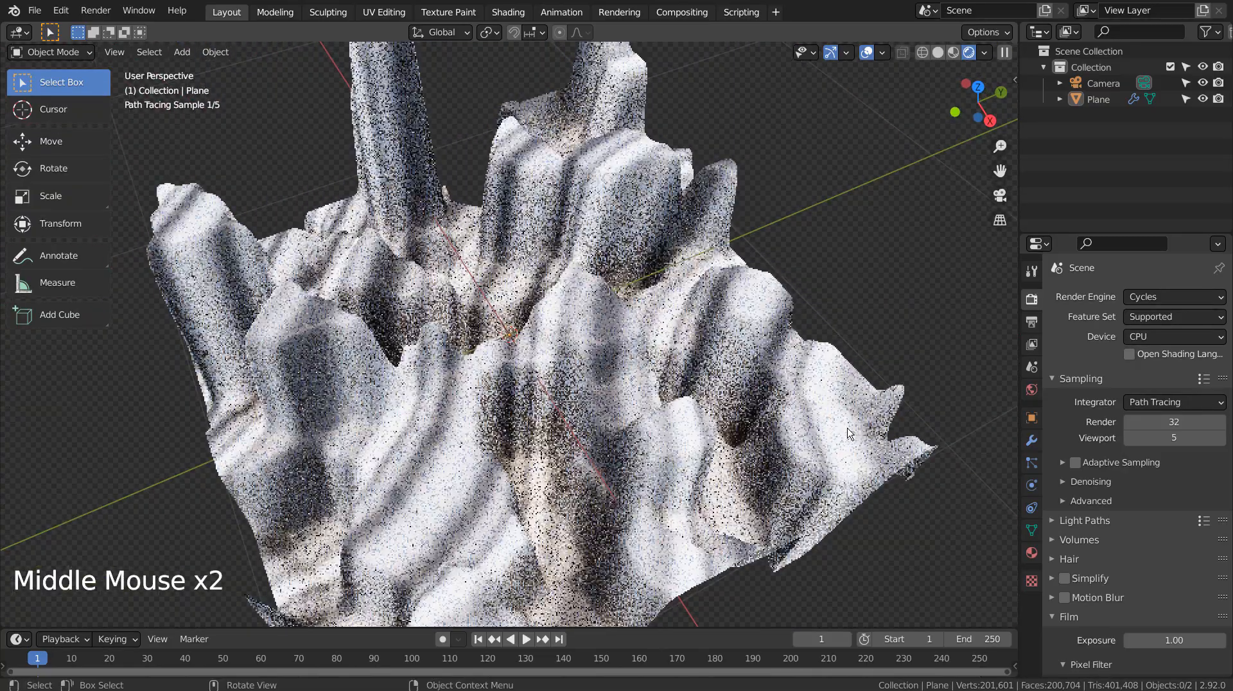
middle_click_drag(909, 392, 665, 440)
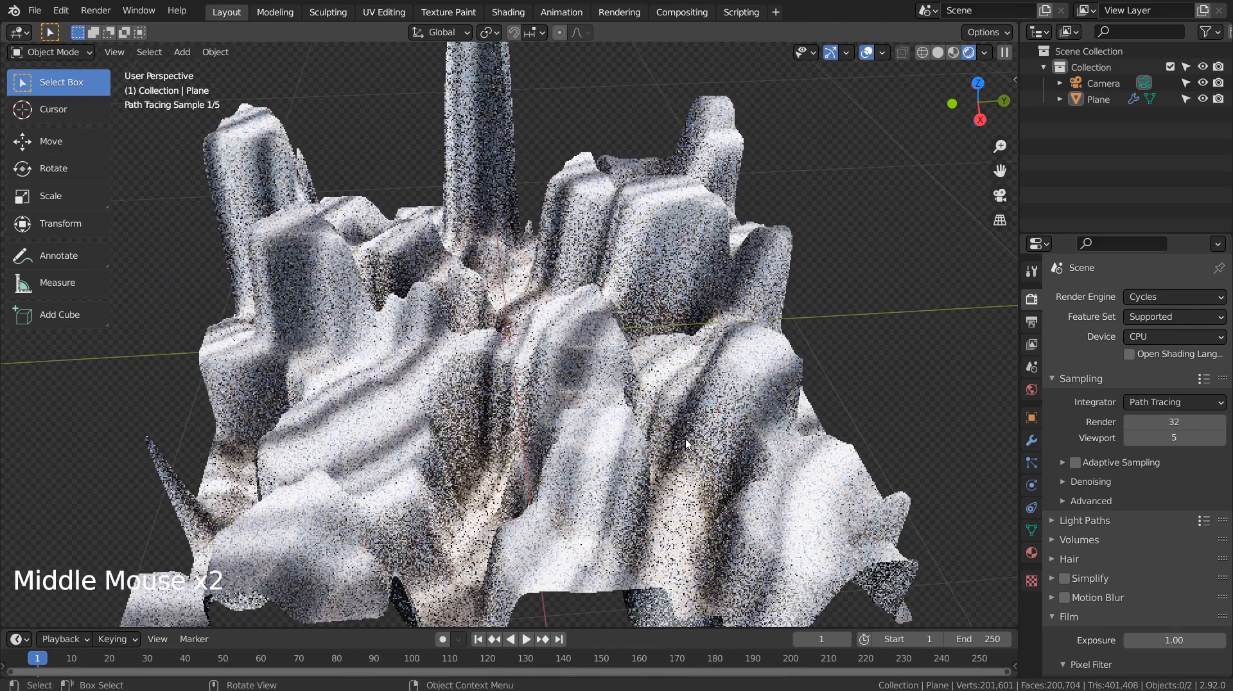
Select the plane and check its subdivided base mesh in Edit Mode, returning to Object Mode
left_click(604, 418)
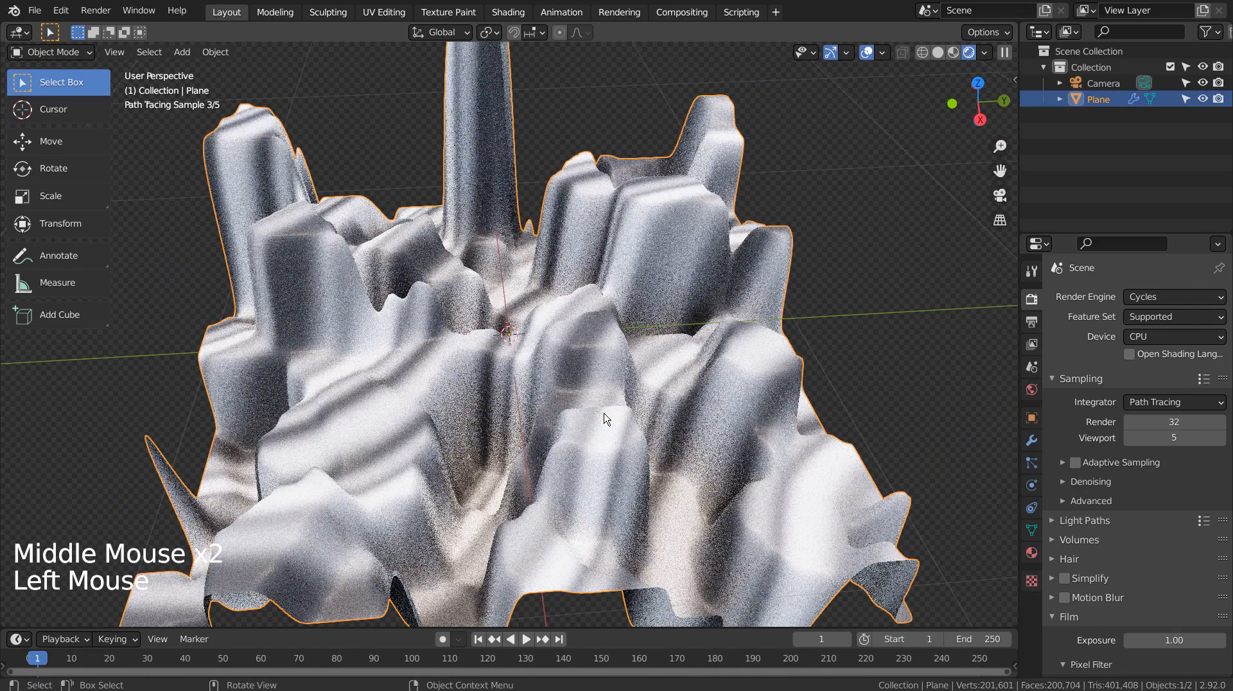
key("Tab")
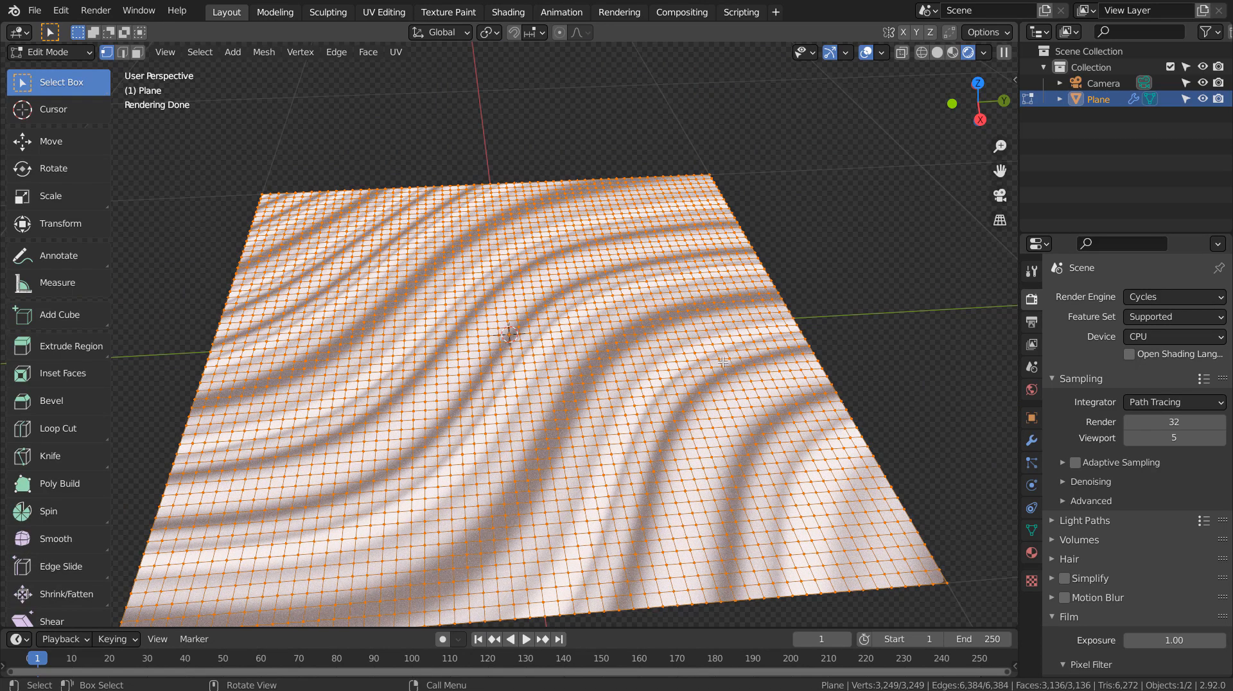
key("Tab")
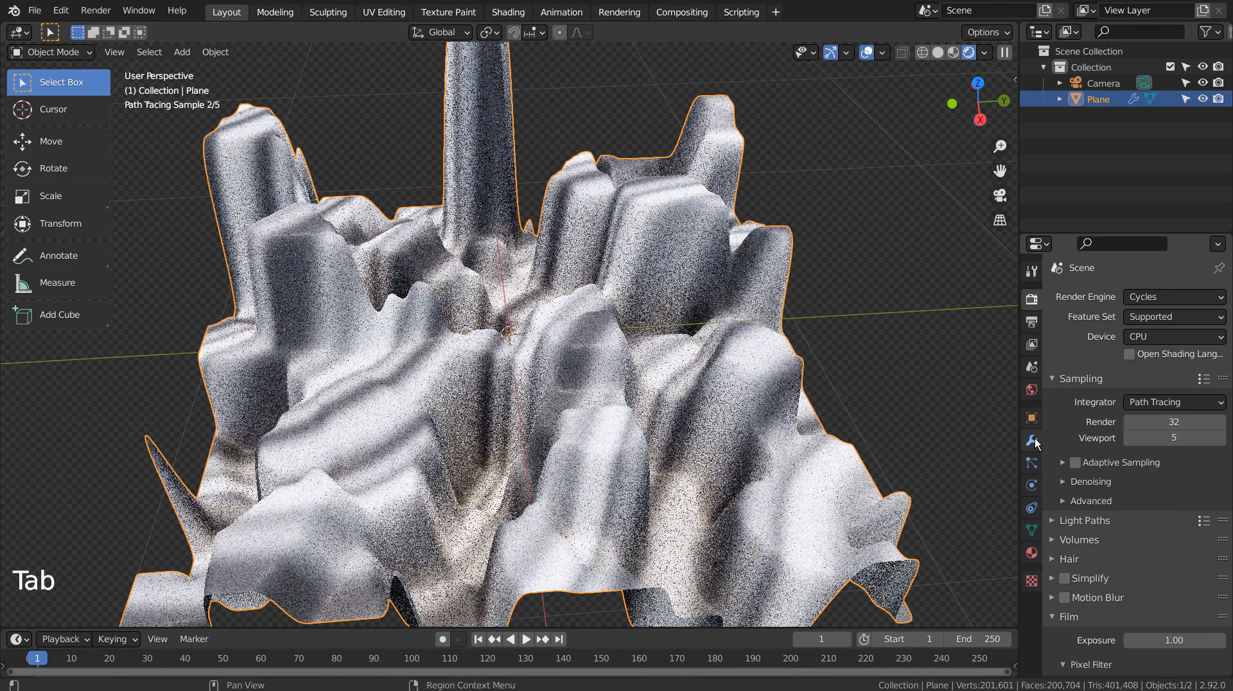
Review the plane's Voronoi displacement texture settings and set the Subdivision modifier's render level to 3
left_click(1033, 441)
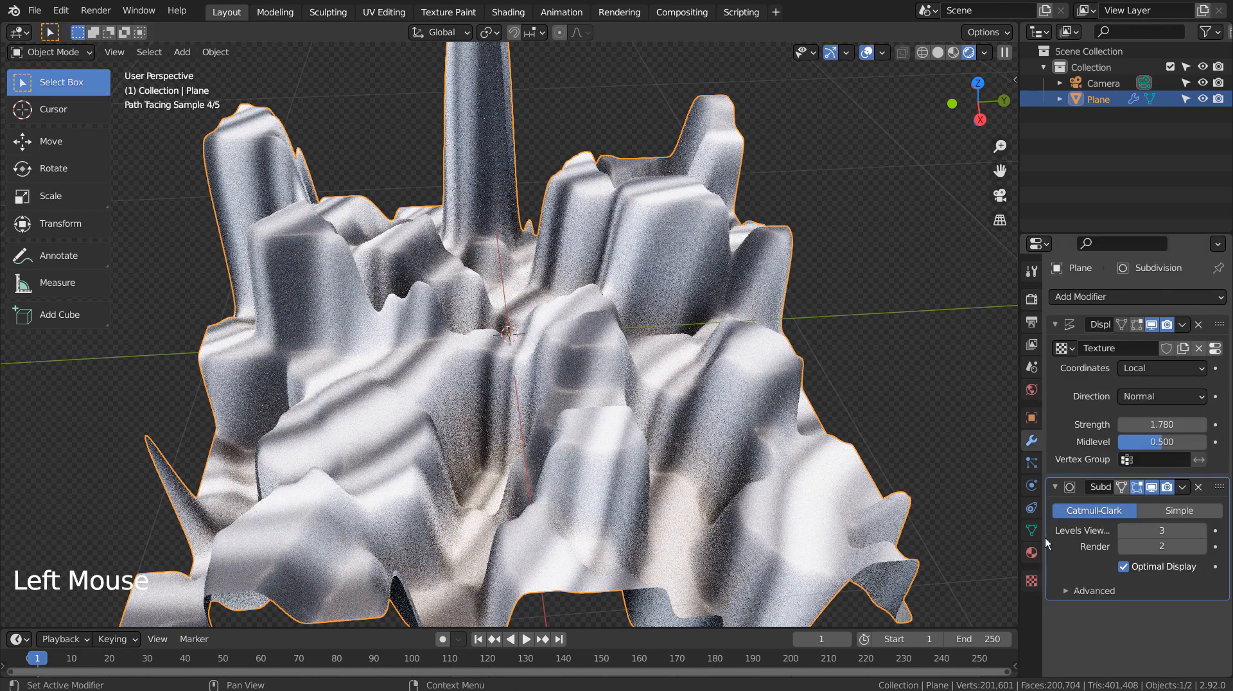
left_click(1031, 581)
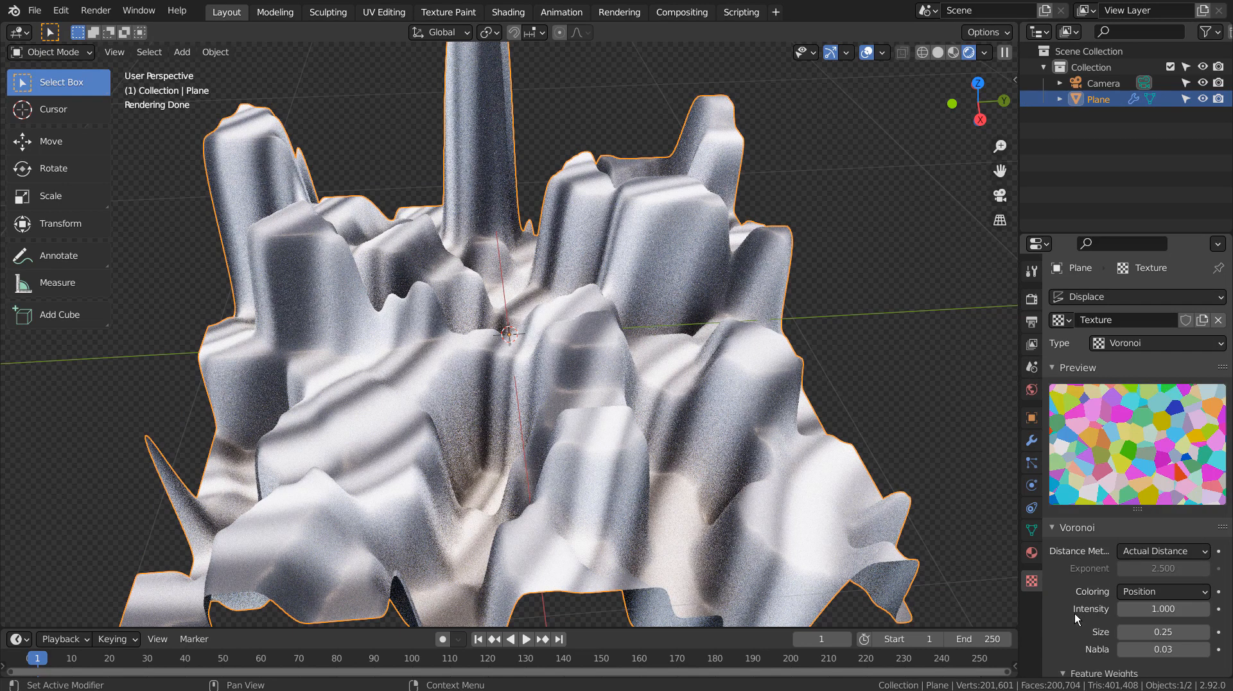
middle_click_drag(1072, 624, 1065, 469)
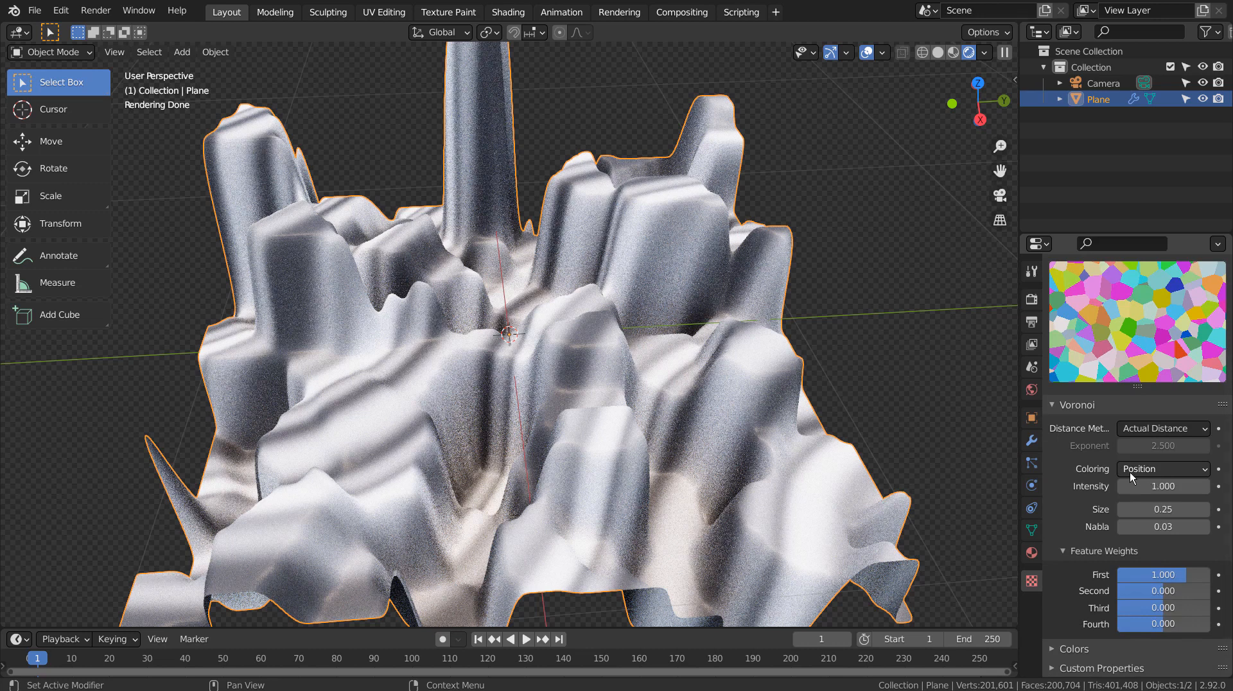
left_click(1032, 441)
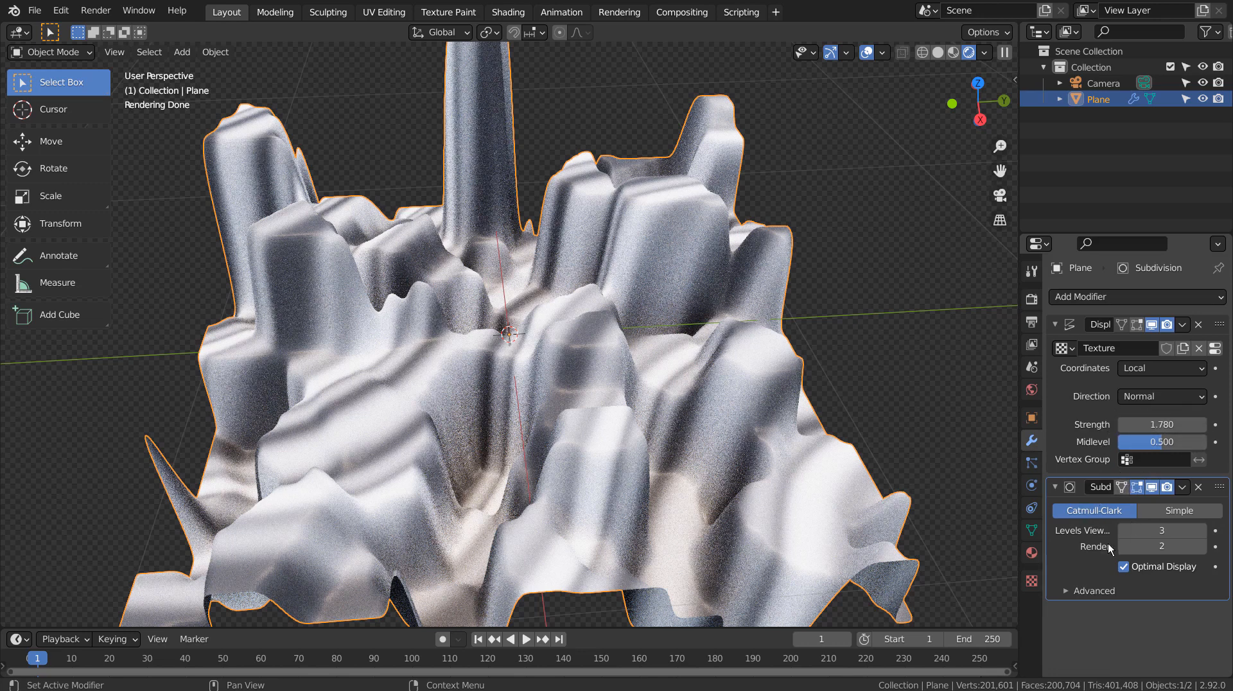
left_click(1200, 546)
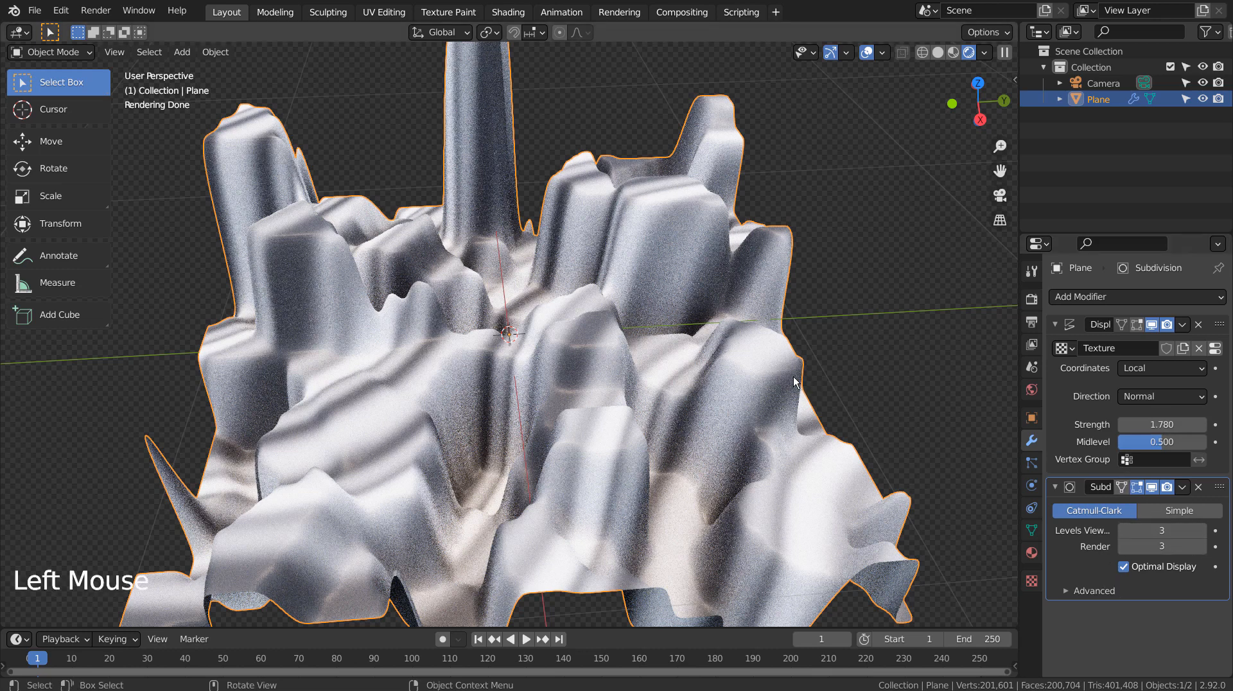
Examine the displaced marble-like plane from the top view and from several perspective angles
key("KP_7")
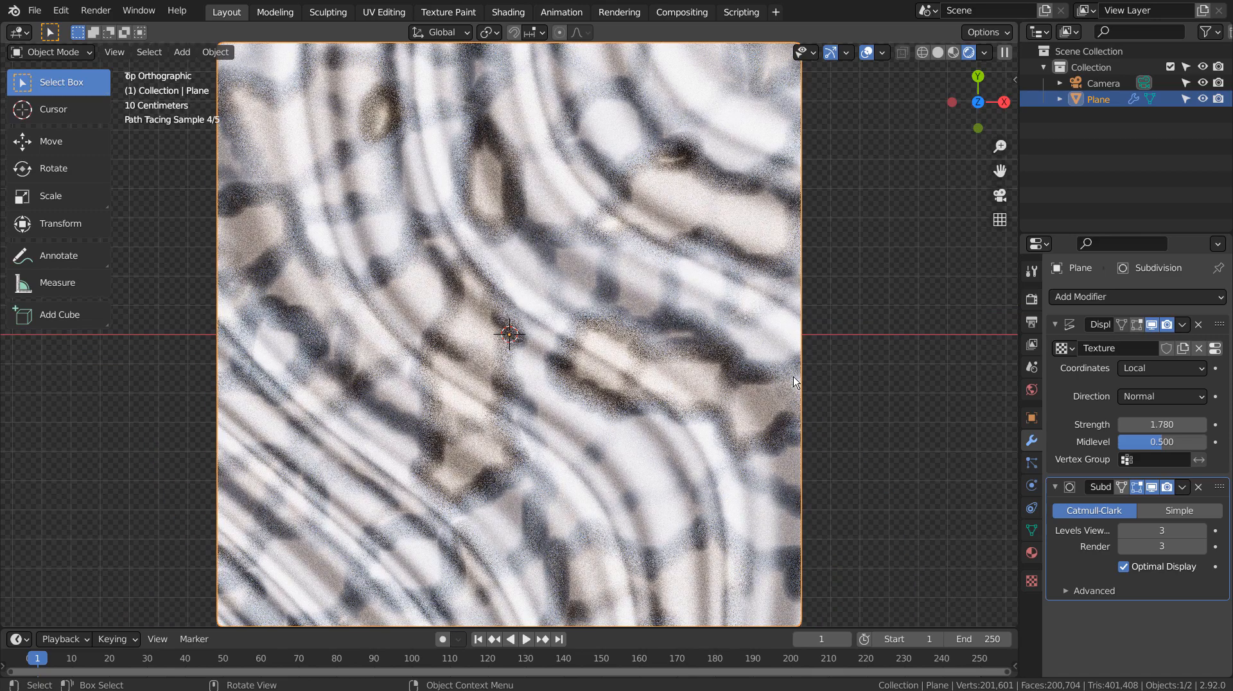
middle_click_drag(768, 410, 784, 369)
middle_click_drag(784, 370, 787, 363)
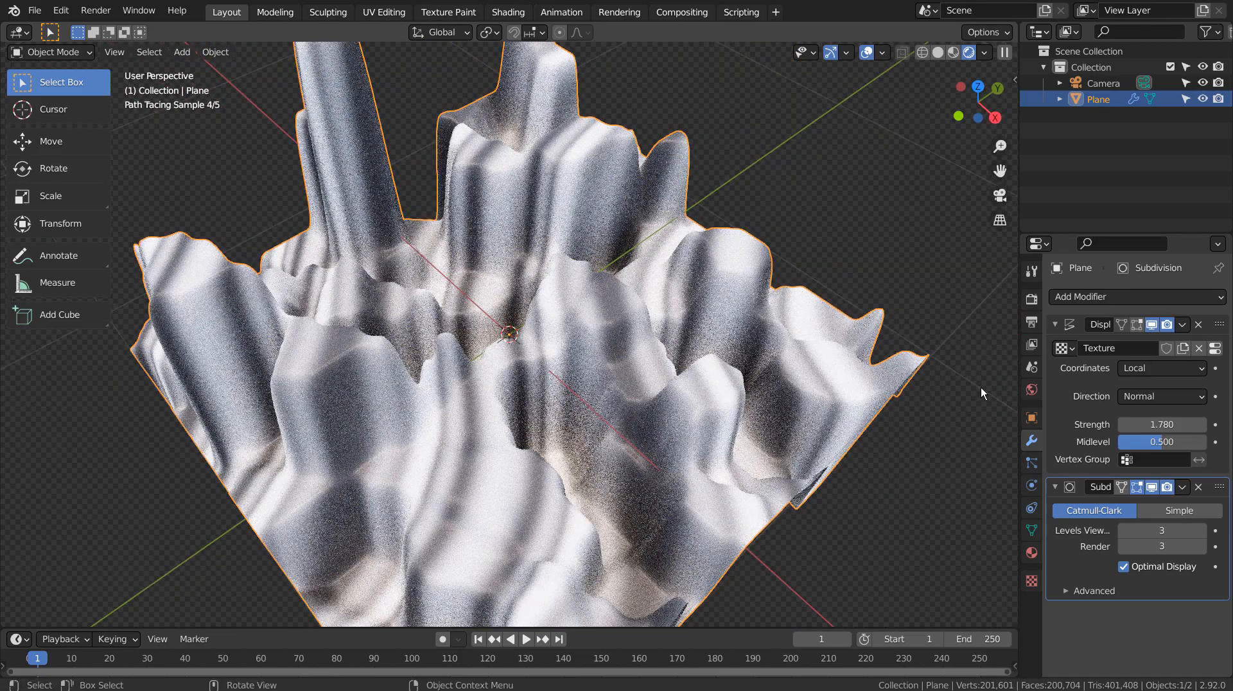
middle_click_drag(890, 393, 807, 421)
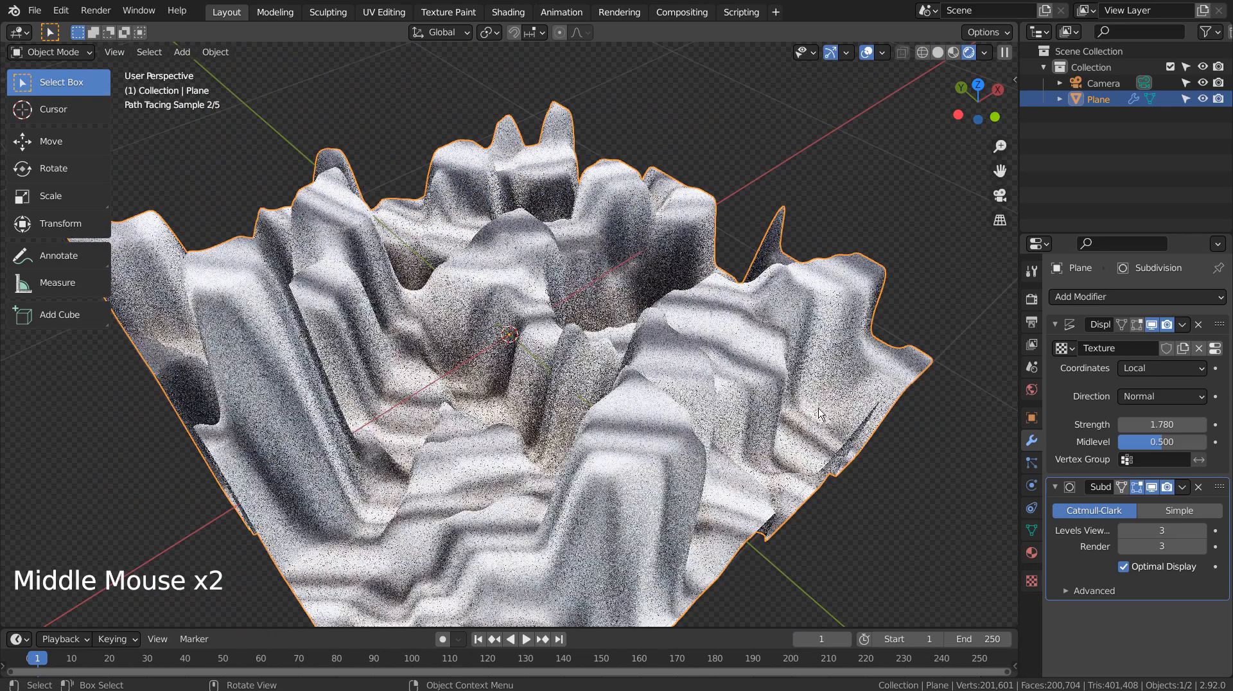
mouse_move(840, 382)
middle_mouse_down()
mouse_move(770, 372)
mouse_move(848, 362)
middle_mouse_up()
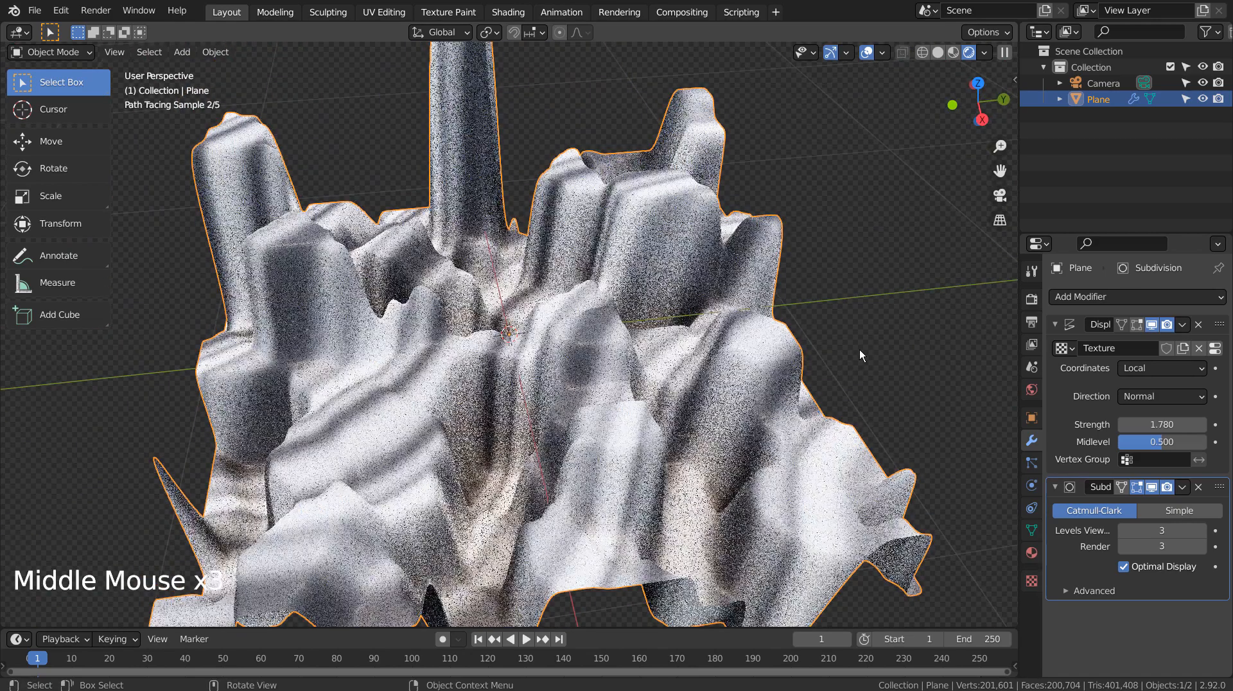